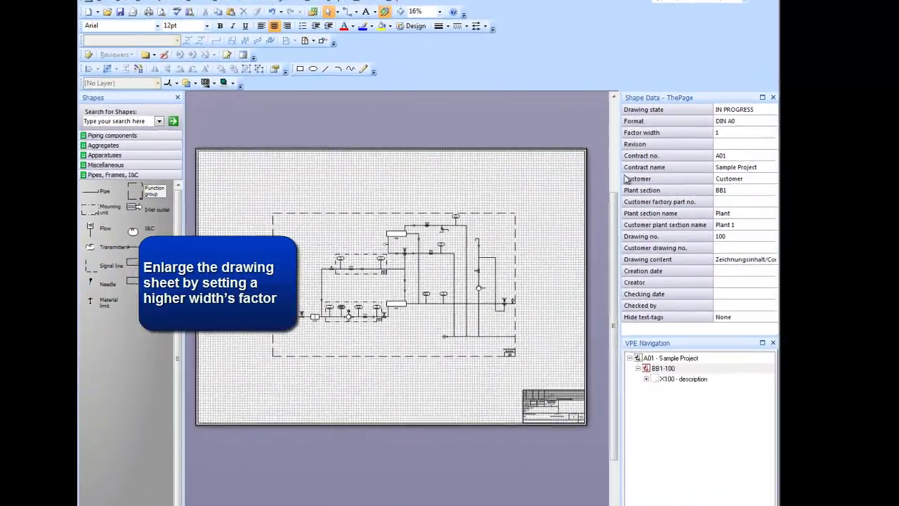
Change the Factor width value in Shape Data from 1 to 1,5.
{"action": "left_click", "coordinate": [721, 139]}
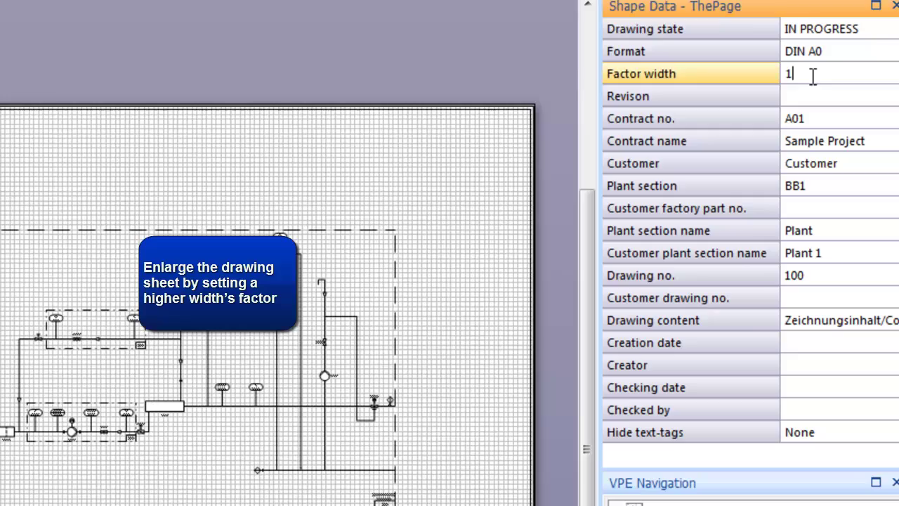
{"action": "type", "text": ",5"}
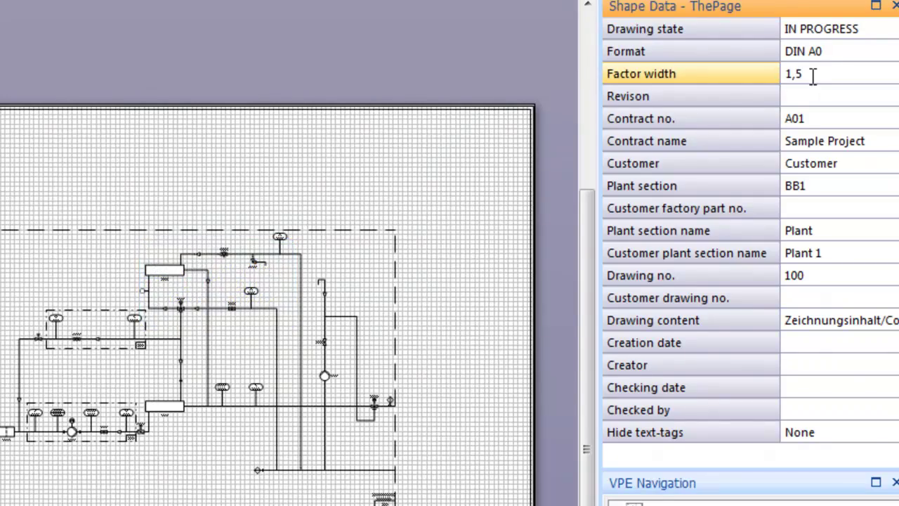
{"action": "key", "text": "Return"}
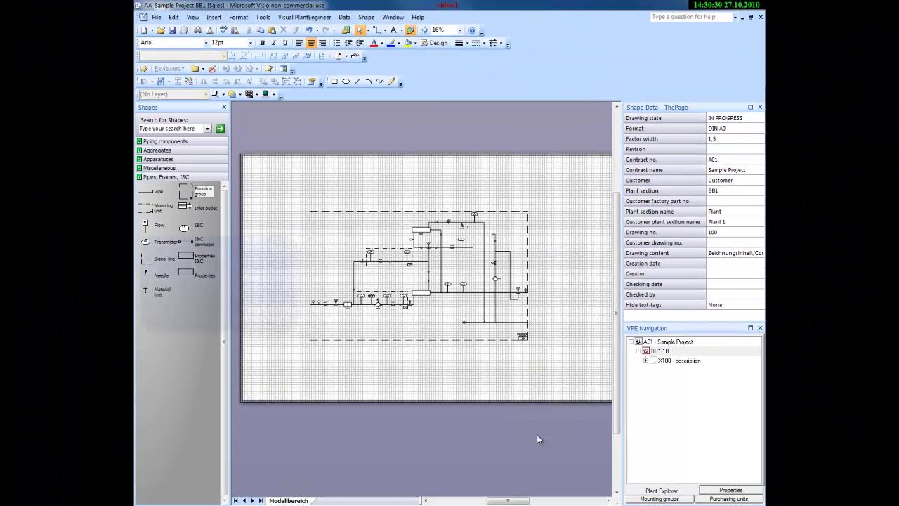
Place a new function group shape on the empty sheet area.
{"action": "left_click_drag", "start_coordinate": [514, 500], "coordinate": [537, 501]}
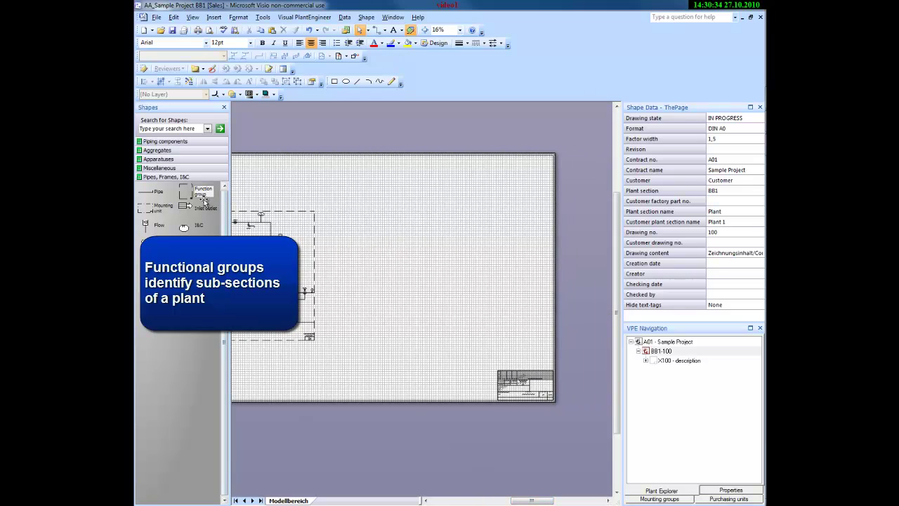
{"action": "left_click", "coordinate": [194, 190]}
{"action": "left_click_drag", "start_coordinate": [194, 190], "coordinate": [358, 246]}
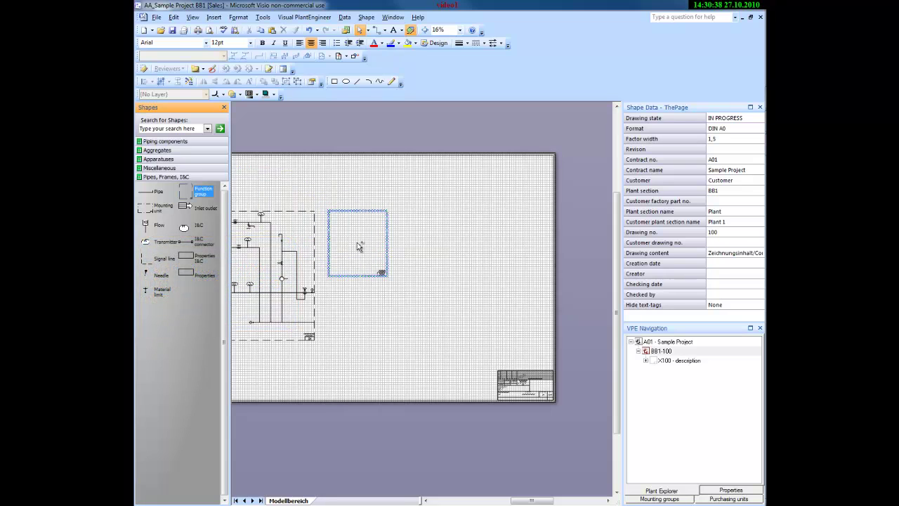
{"action": "scroll", "coordinate": [358, 246], "scroll_direction": "up", "scroll_amount": 5}
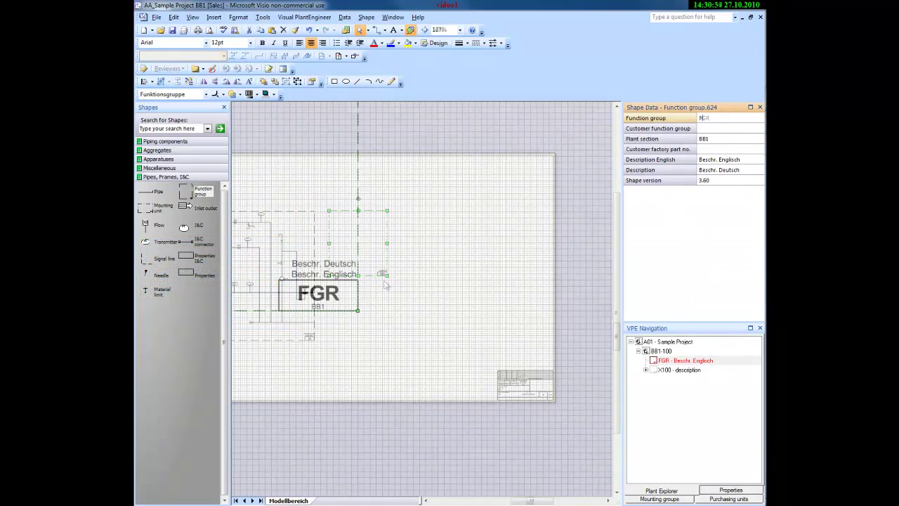
Number the new group X200 with English description 'description'.
{"action": "left_click", "coordinate": [704, 118]}
{"action": "type", "text": "X200"}
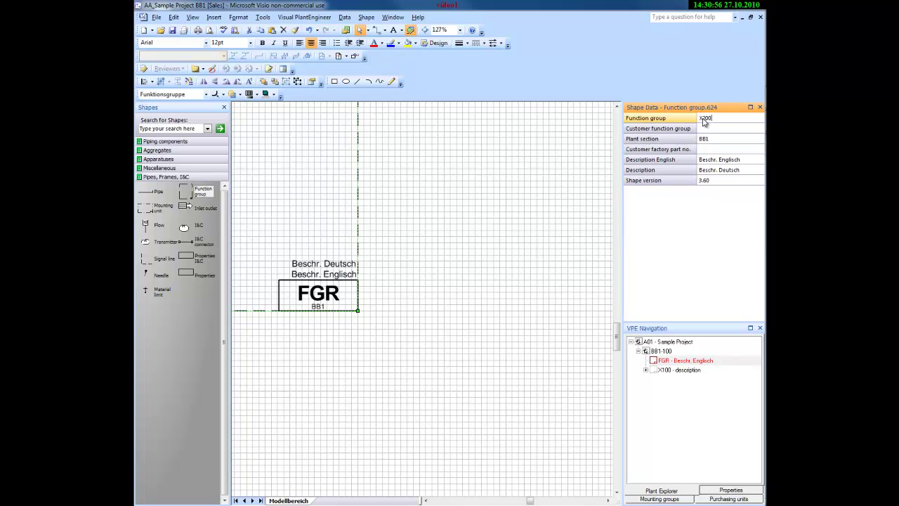
{"action": "left_click", "coordinate": [717, 160]}
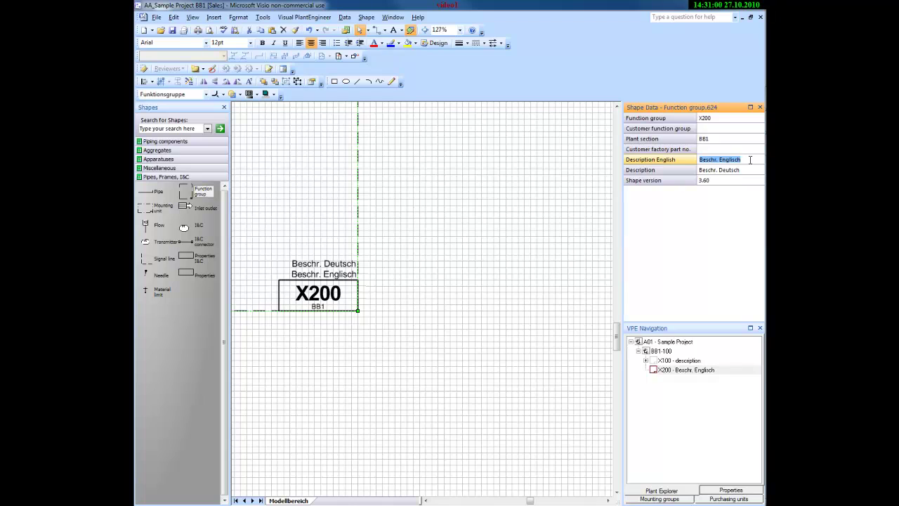
{"action": "type", "text": "description"}
{"action": "left_click", "coordinate": [376, 296]}
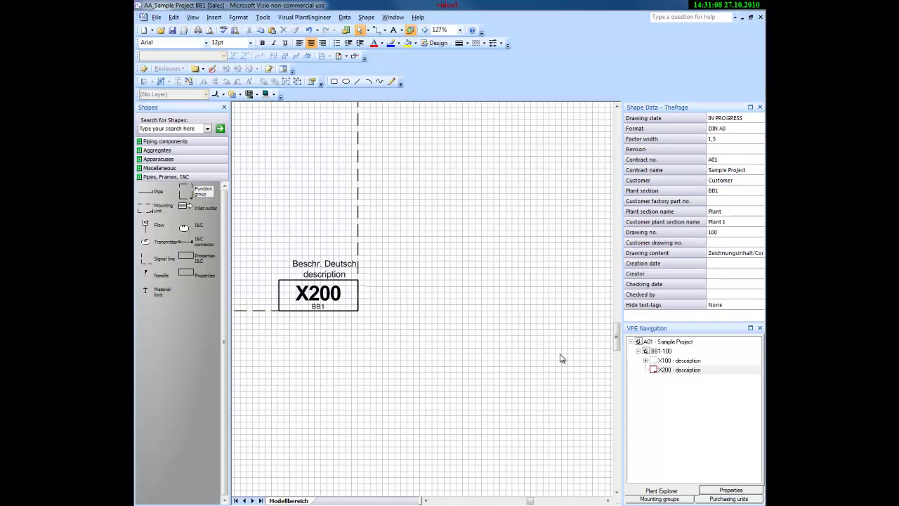
{"action": "left_click", "coordinate": [707, 370]}
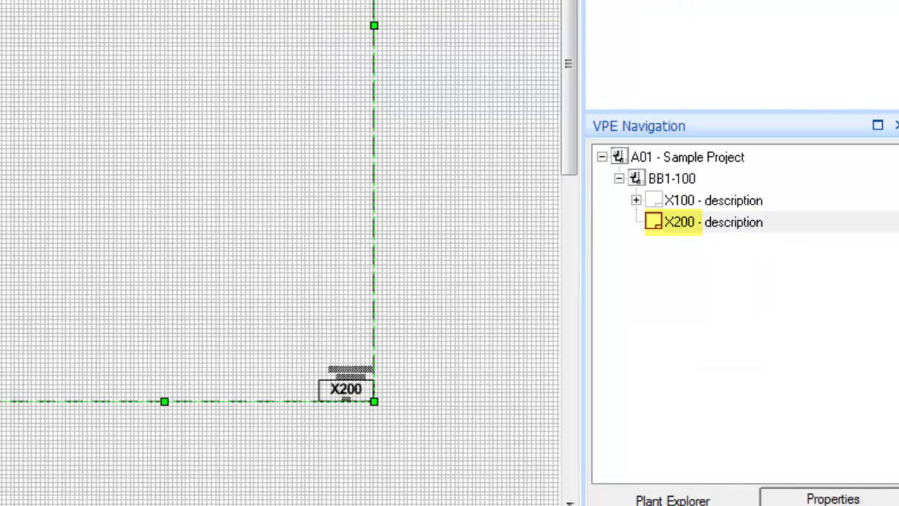
{"action": "key", "text": "Up"}
{"action": "key", "text": "Up"}
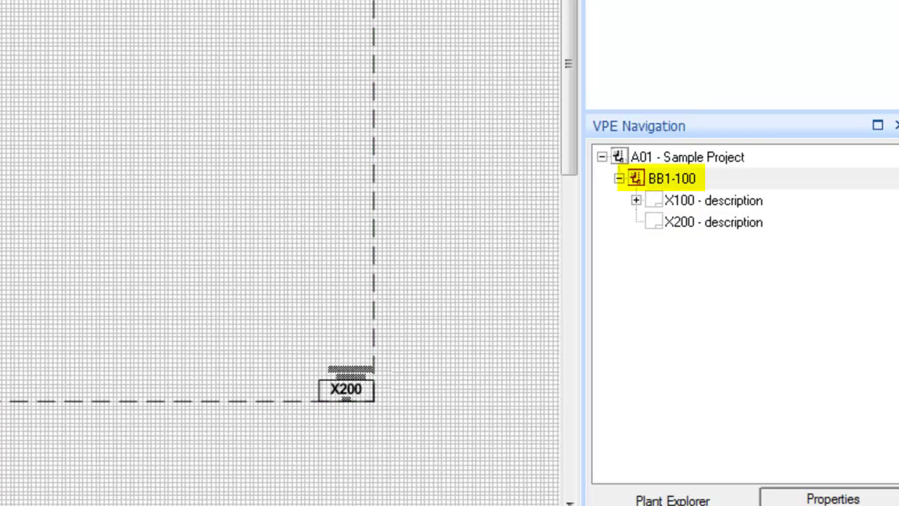
{"action": "key", "text": "Up"}
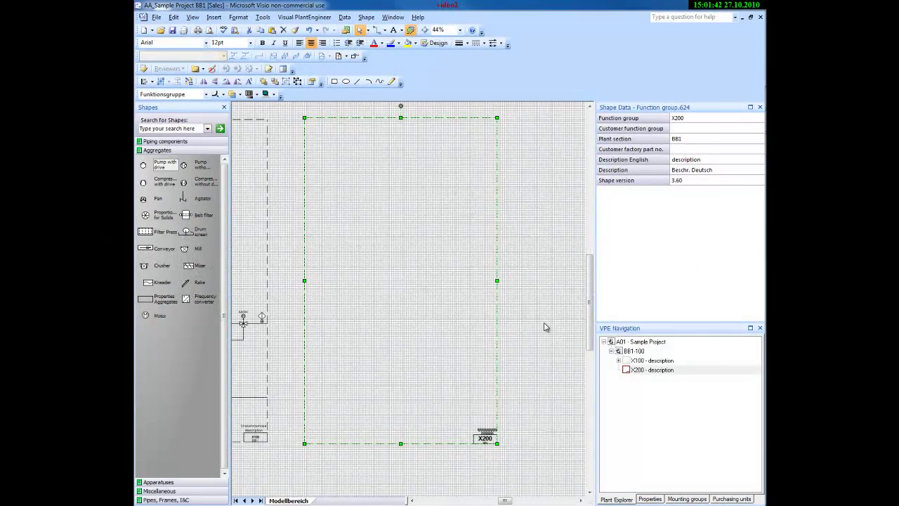
Place a pipe at the top-left of X200 and extend it downward from its right end.
{"action": "left_click", "coordinate": [213, 498]}
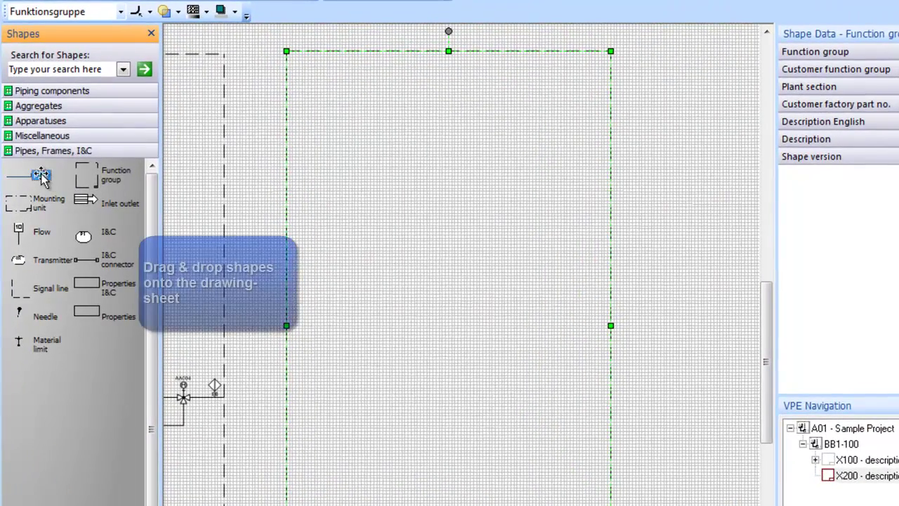
{"action": "mouse_move", "coordinate": [158, 192]}
{"action": "left_mouse_down"}
{"action": "mouse_move", "coordinate": [245, 197]}
{"action": "mouse_move", "coordinate": [338, 118]}
{"action": "left_mouse_up"}
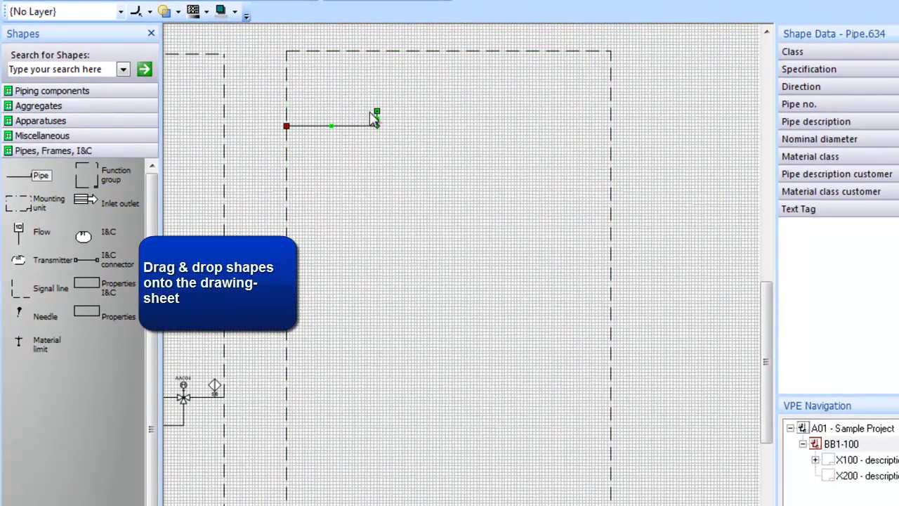
{"action": "mouse_move", "coordinate": [384, 175]}
{"action": "left_mouse_down"}
{"action": "mouse_move", "coordinate": [375, 223]}
{"action": "mouse_move", "coordinate": [361, 231]}
{"action": "left_mouse_up"}
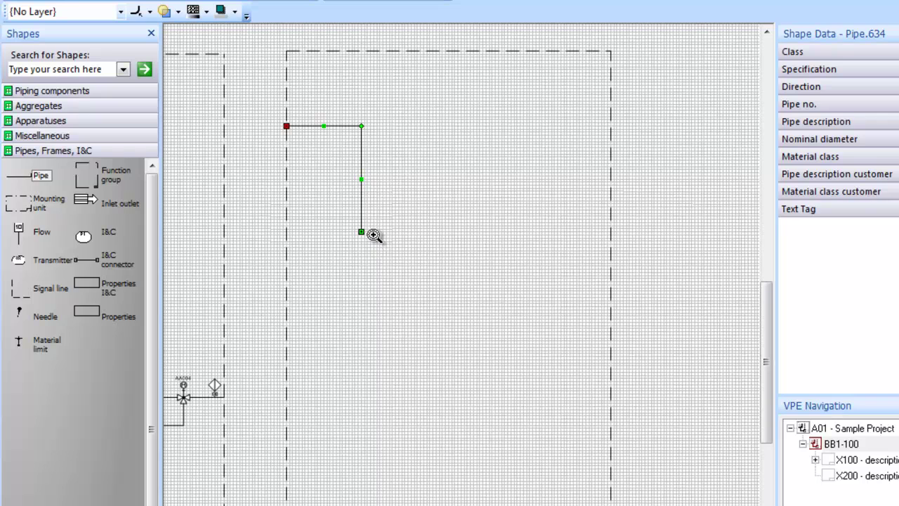
{"action": "left_click", "coordinate": [374, 235], "text": "ctrl+shift"}
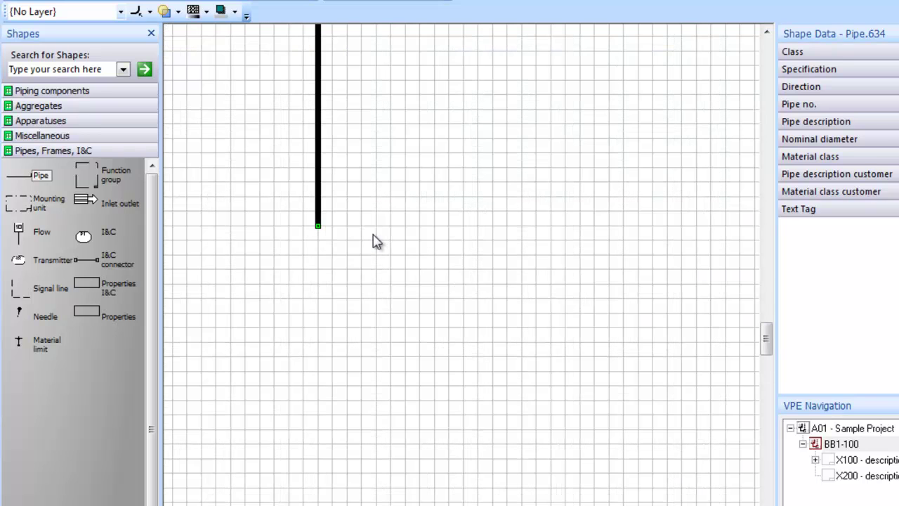
Drop a steam boiler under the pipe's end, number it SB100, and move its tag beside it.
{"action": "left_click", "coordinate": [135, 123]}
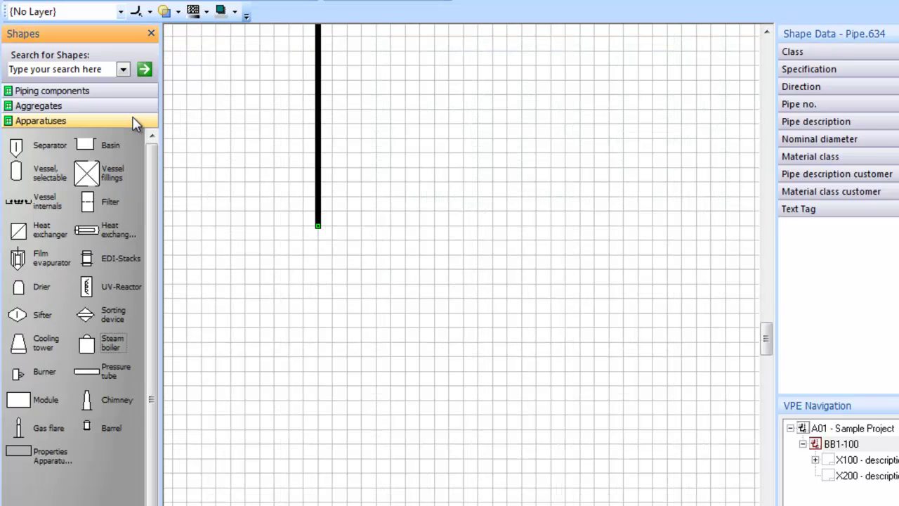
{"action": "left_click_drag", "start_coordinate": [110, 342], "coordinate": [353, 327]}
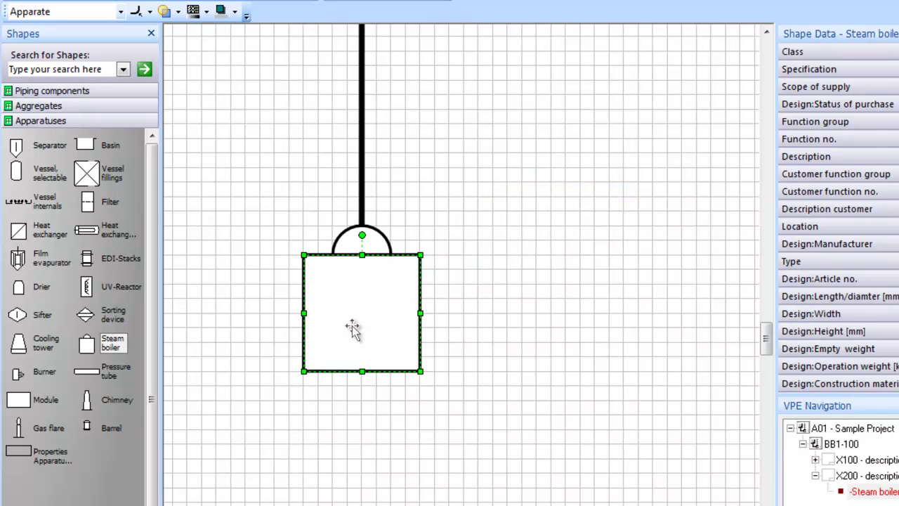
{"action": "type", "text": "S"}
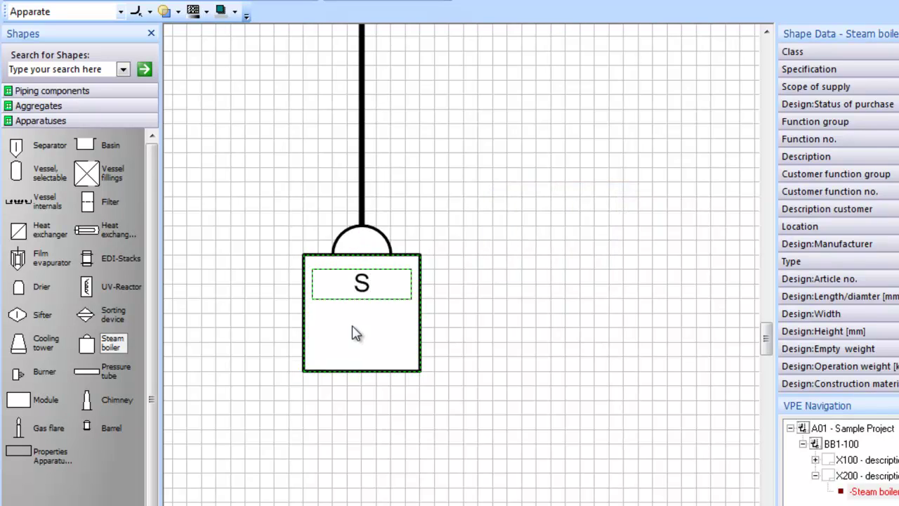
{"action": "type", "text": "B100"}
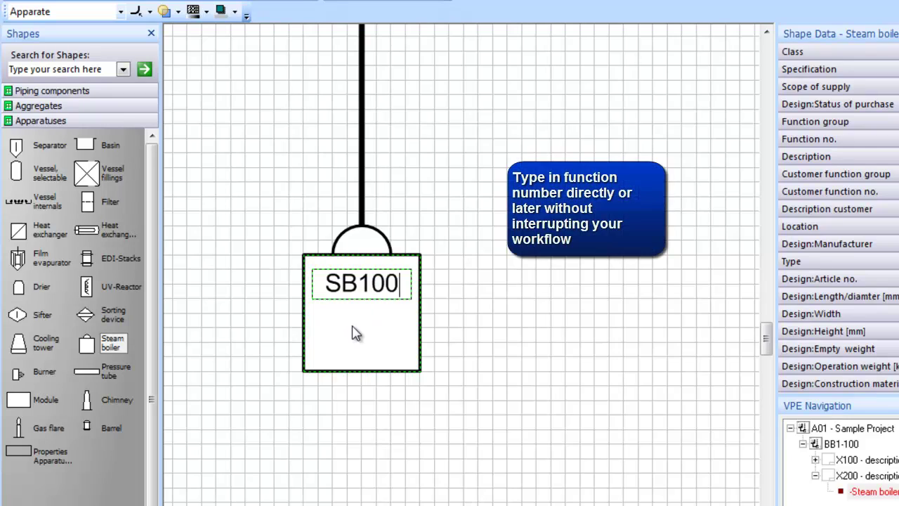
{"action": "key", "text": "Escape"}
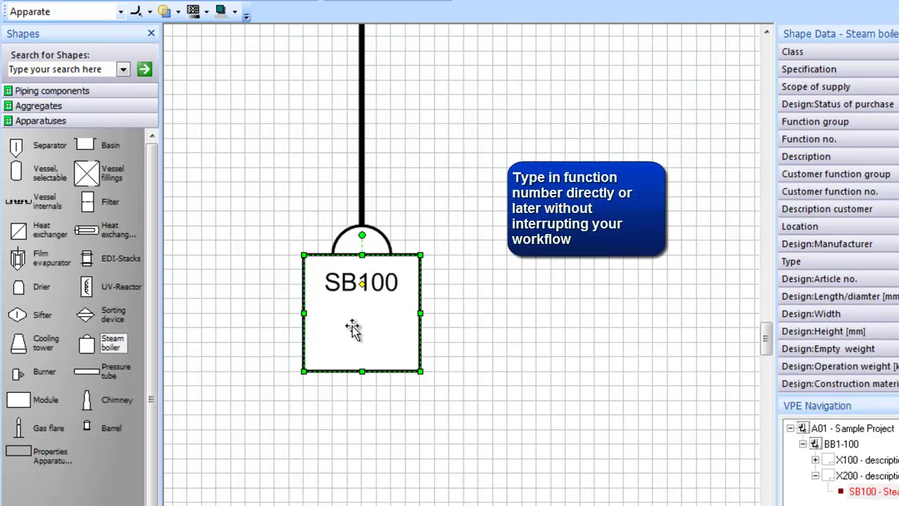
{"action": "key", "text": "Escape"}
{"action": "left_click", "coordinate": [353, 330]}
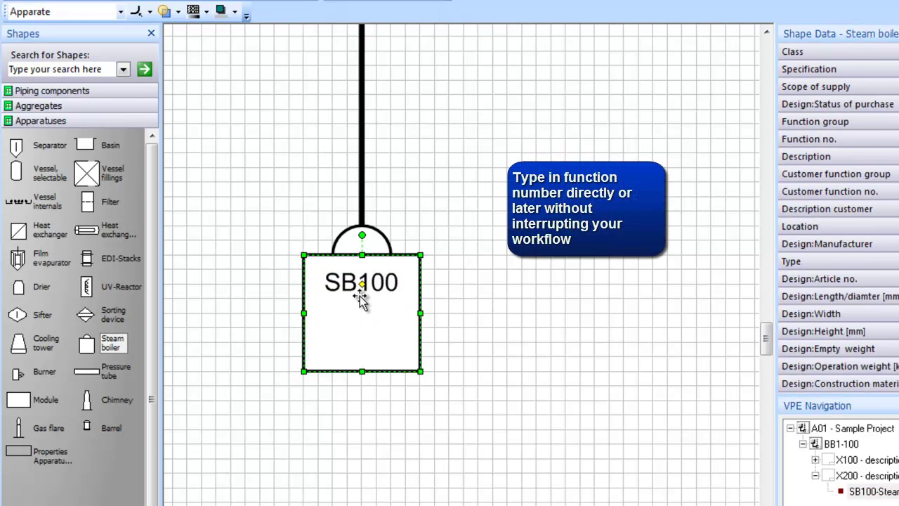
{"action": "left_click_drag", "start_coordinate": [359, 282], "coordinate": [462, 310]}
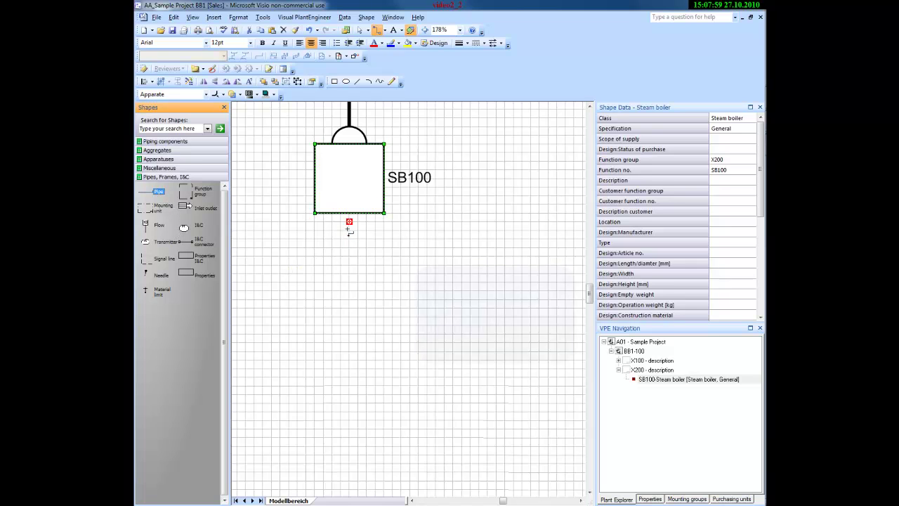
Draw main pipe Pipe.641 from SB100's bottom connection, running down then right.
{"action": "left_click_drag", "start_coordinate": [349, 213], "coordinate": [349, 238]}
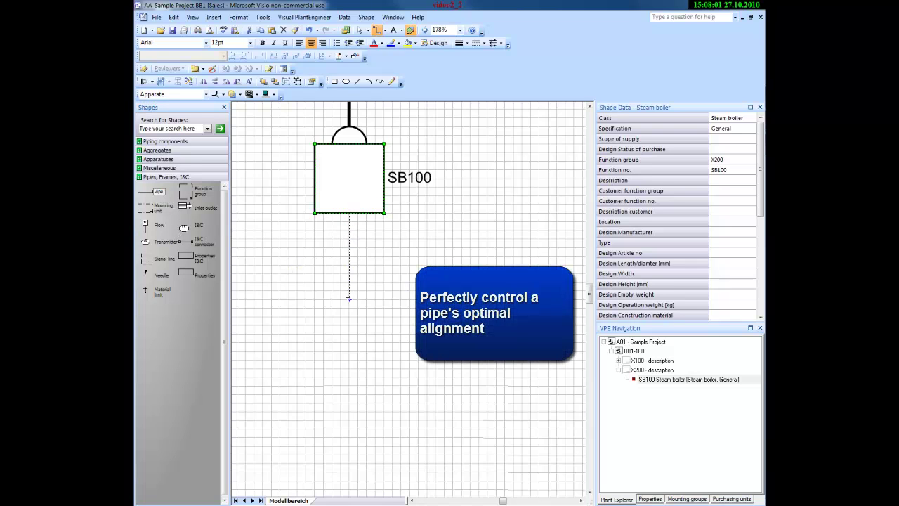
{"action": "left_click_drag", "start_coordinate": [363, 404], "coordinate": [479, 419]}
{"action": "left_click_drag", "start_coordinate": [549, 420], "coordinate": [550, 421]}
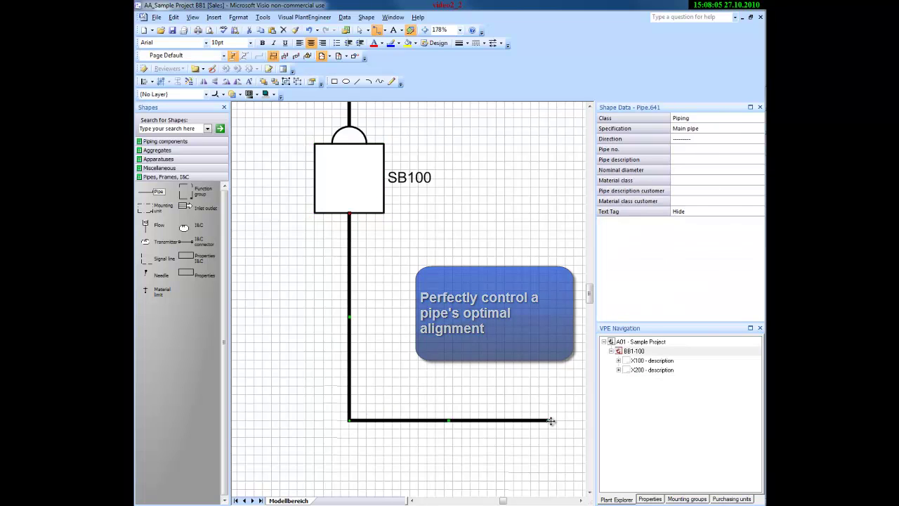
Fit a 'Pump with drive' from the Aggregates stencil into the vertical pipe under SB100.
{"action": "left_click", "coordinate": [206, 150]}
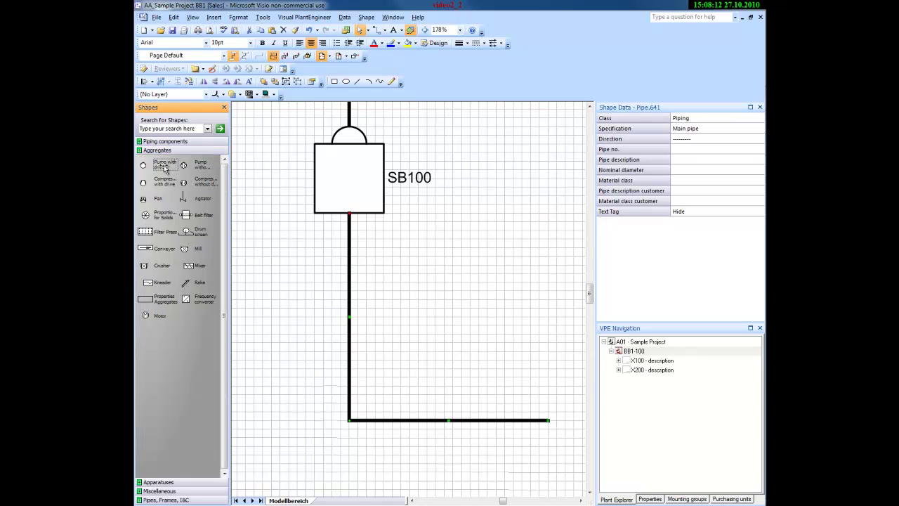
{"action": "left_click_drag", "start_coordinate": [166, 165], "coordinate": [348, 314]}
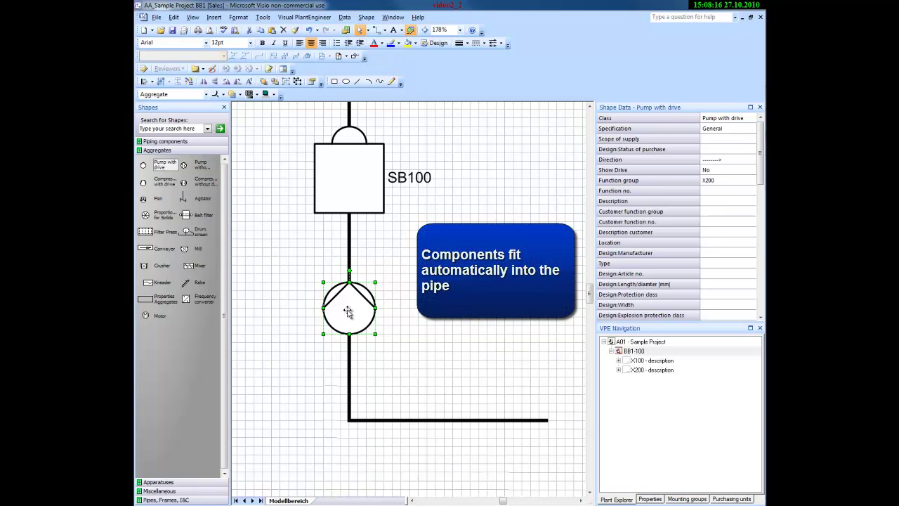
{"action": "mouse_move", "coordinate": [347, 313]}
{"action": "left_mouse_down"}
{"action": "mouse_move", "coordinate": [376, 318]}
{"action": "mouse_move", "coordinate": [352, 315]}
{"action": "left_mouse_up"}
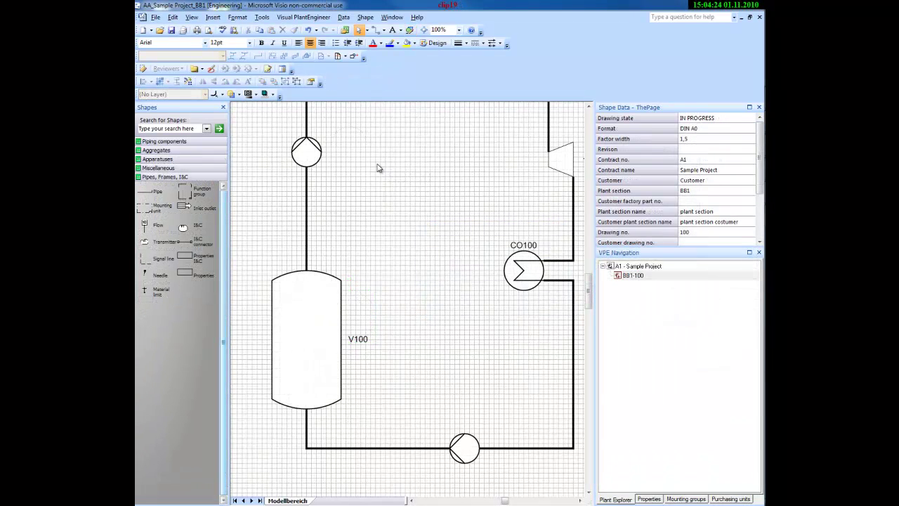
Select the upper and lower pumps together and set Show Drive to Yes.
{"action": "left_click", "coordinate": [315, 152]}
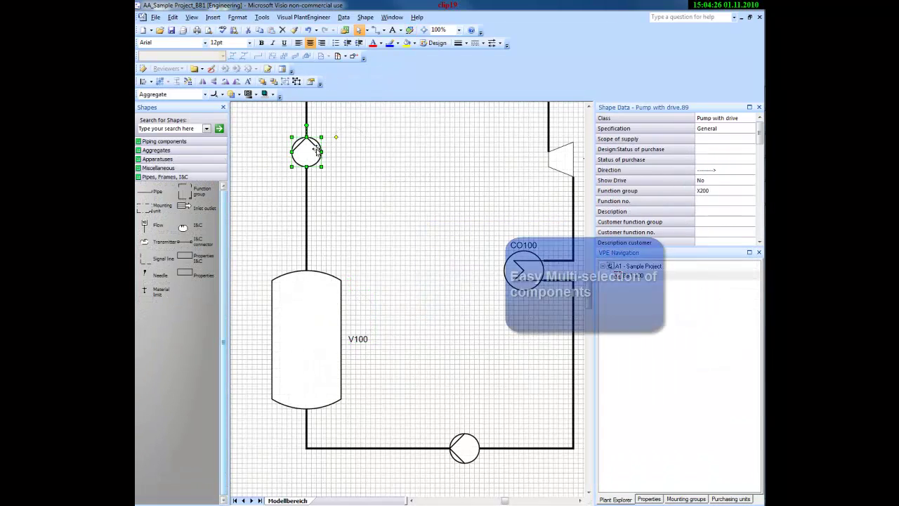
{"action": "left_click", "coordinate": [470, 448], "text": "shift"}
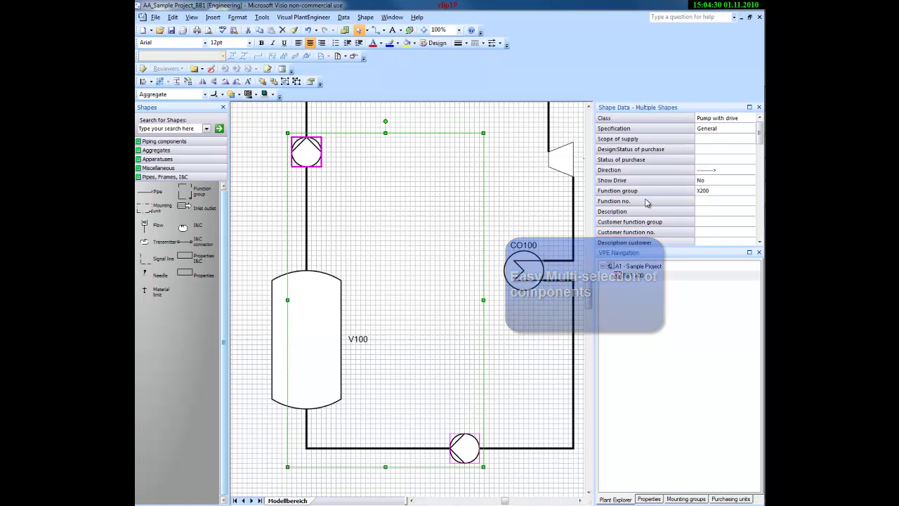
{"action": "left_click", "coordinate": [751, 184]}
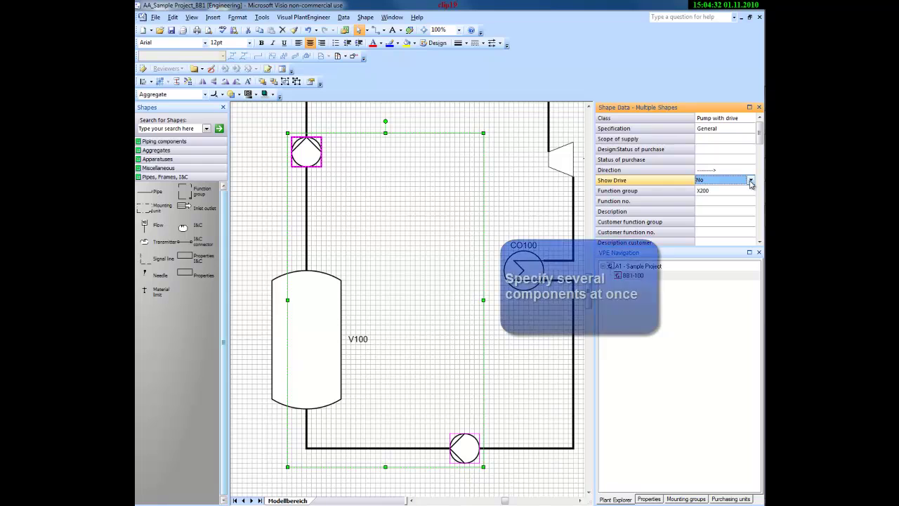
{"action": "left_click", "coordinate": [750, 180]}
{"action": "left_click", "coordinate": [749, 195]}
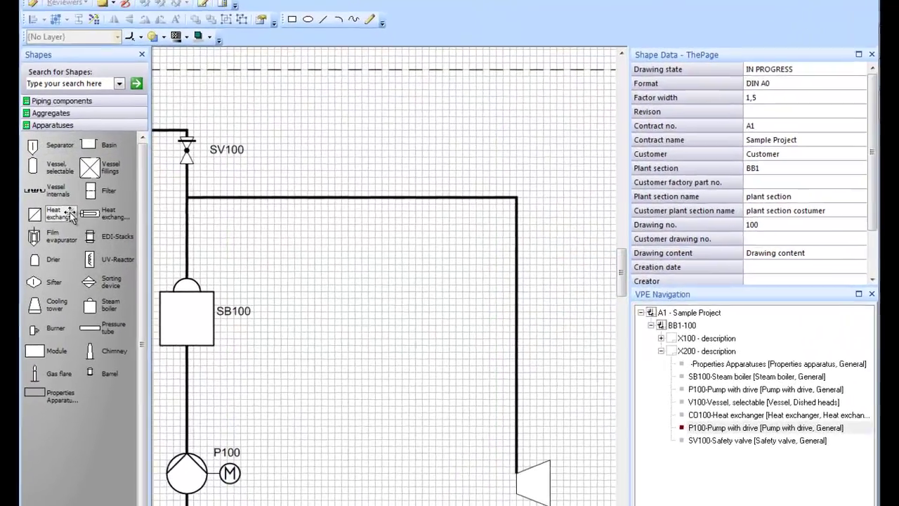
Place a heat exchanger on the right pipe with specification 'Heat exchanger 2'.
{"action": "left_click", "coordinate": [70, 212]}
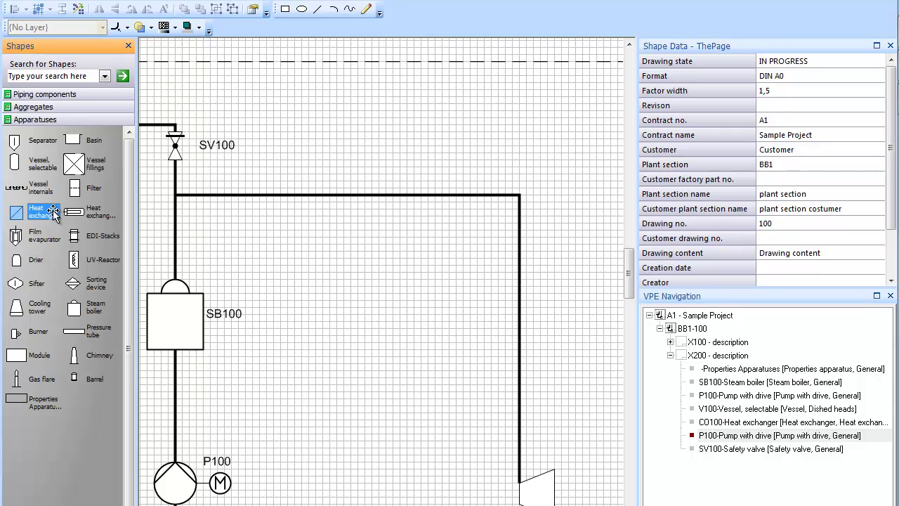
{"action": "left_click_drag", "start_coordinate": [53, 213], "coordinate": [519, 320]}
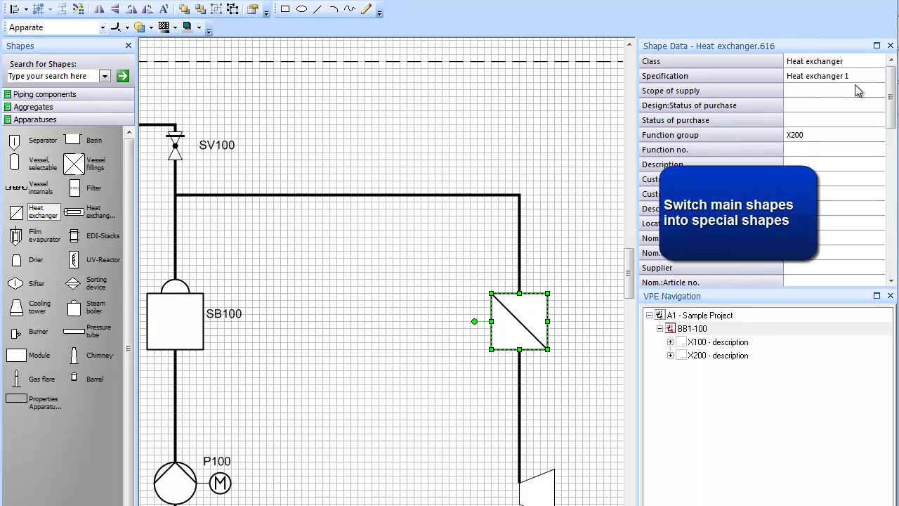
{"action": "left_click", "coordinate": [881, 77]}
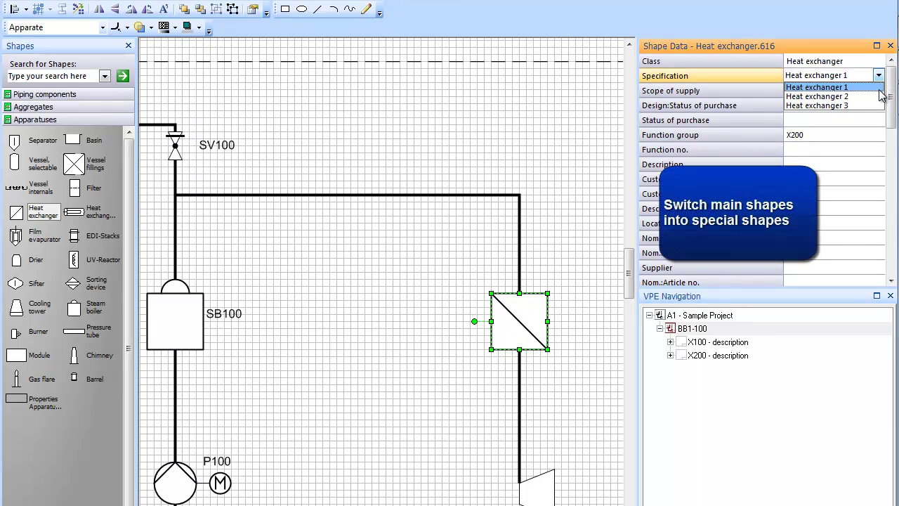
{"action": "left_click", "coordinate": [833, 96]}
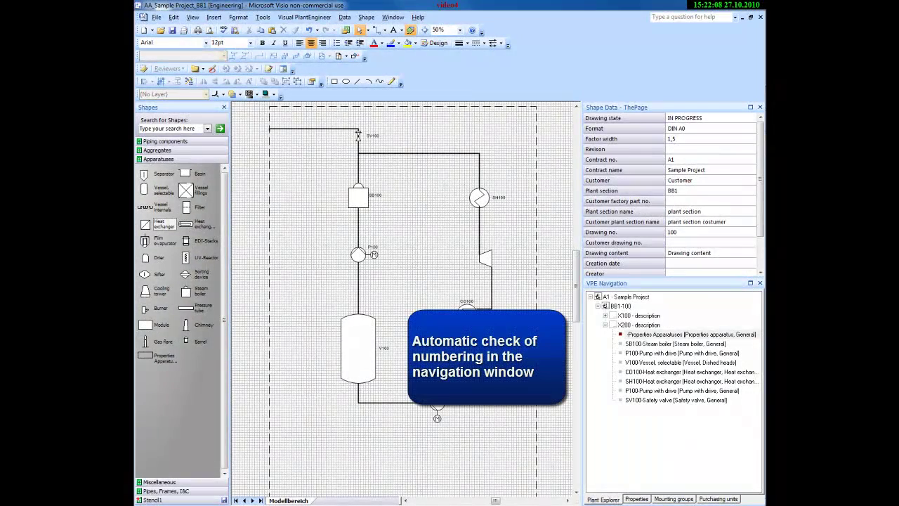
Set Show status to Errors, then select the unnumbered turbine flagged in the plant tree.
{"action": "left_click", "coordinate": [631, 500]}
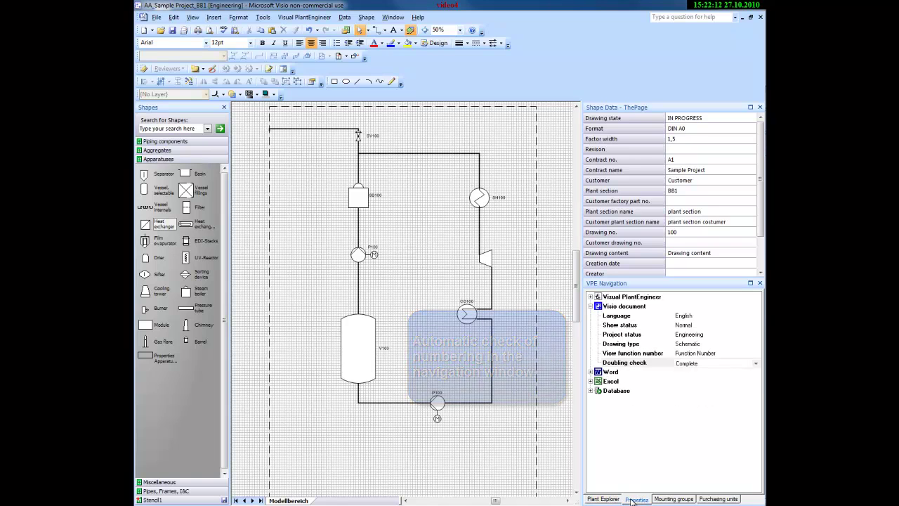
{"action": "left_click", "coordinate": [748, 327]}
{"action": "left_click", "coordinate": [755, 327]}
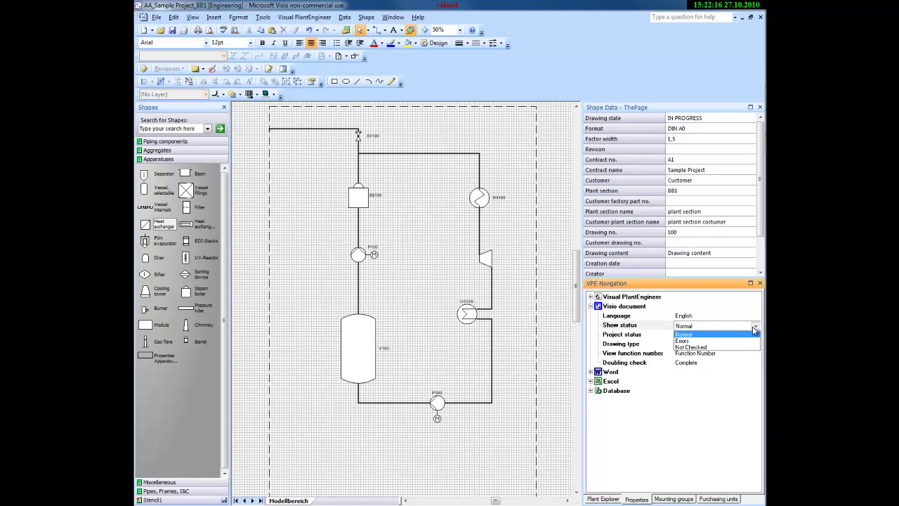
{"action": "left_click", "coordinate": [739, 341]}
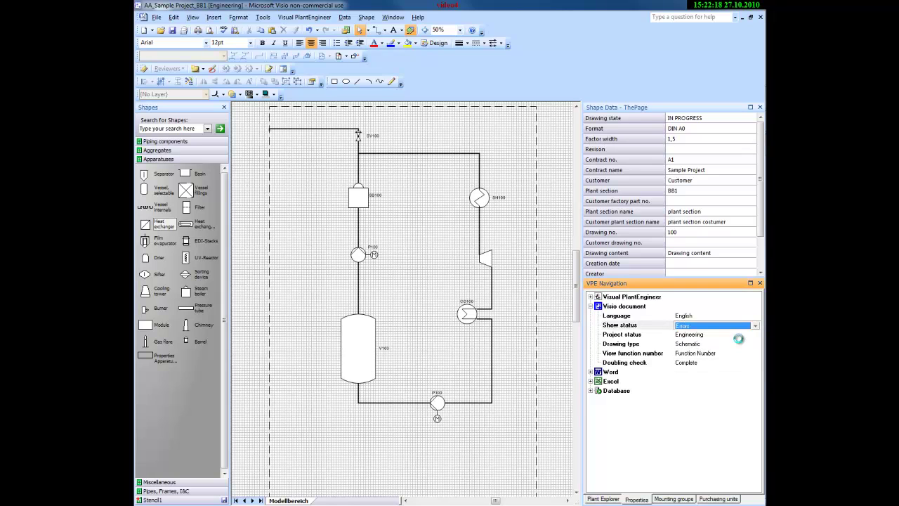
{"action": "left_click", "coordinate": [614, 499]}
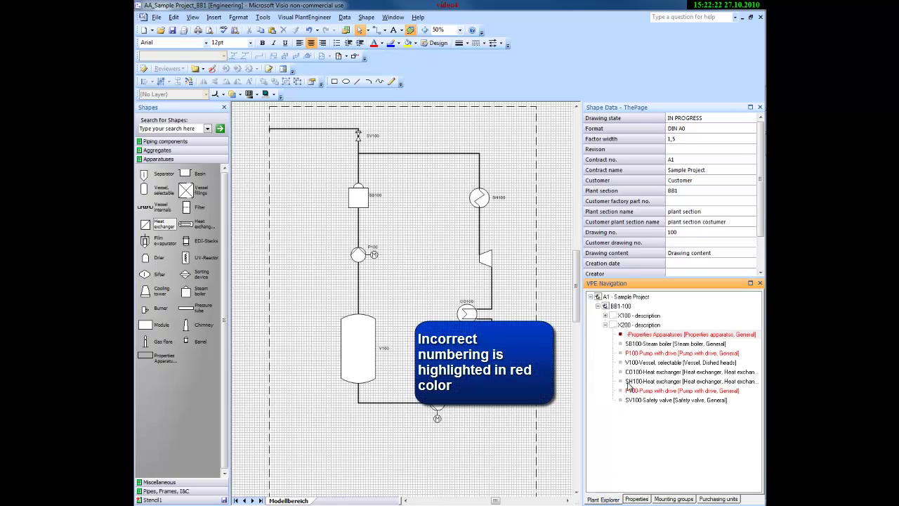
{"action": "left_click", "coordinate": [647, 335]}
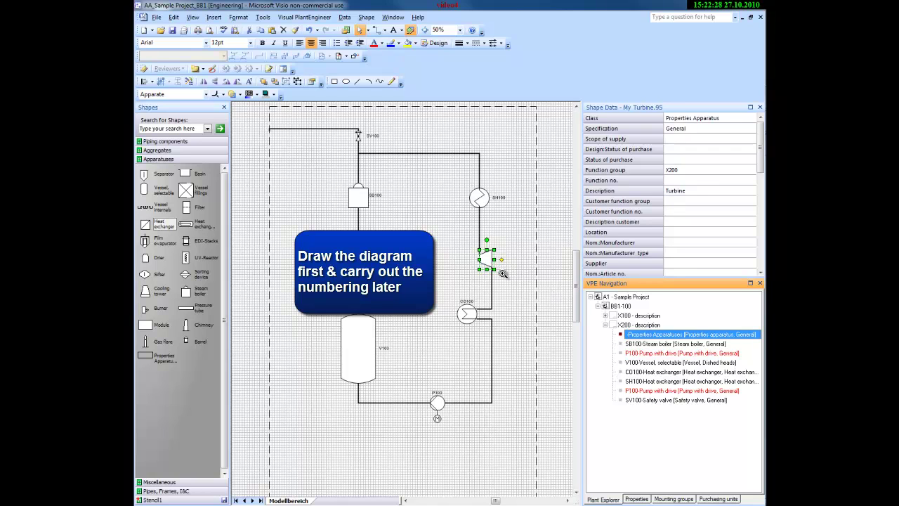
Zoom in on the turbine and give it function number T100.
{"action": "left_click", "coordinate": [503, 273], "text": "ctrl+shift"}
{"action": "left_click", "coordinate": [503, 273], "text": "ctrl+shift"}
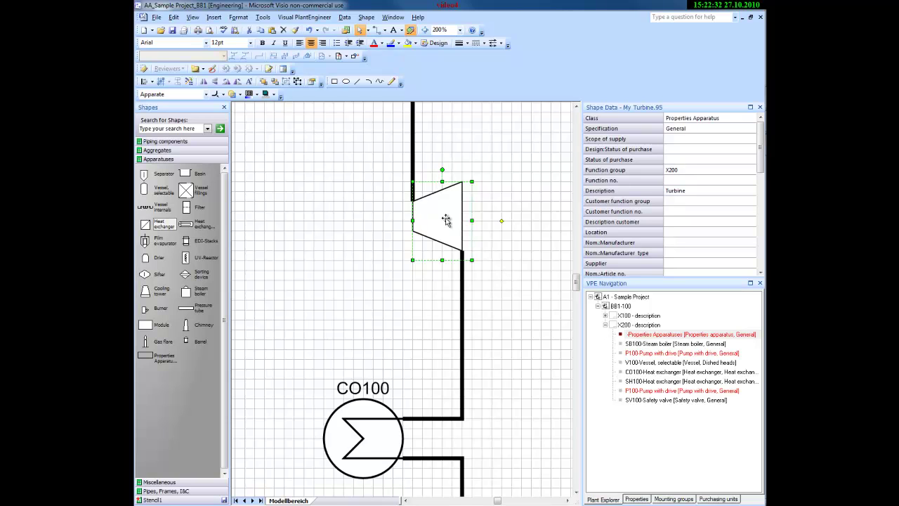
{"action": "type", "text": "T"}
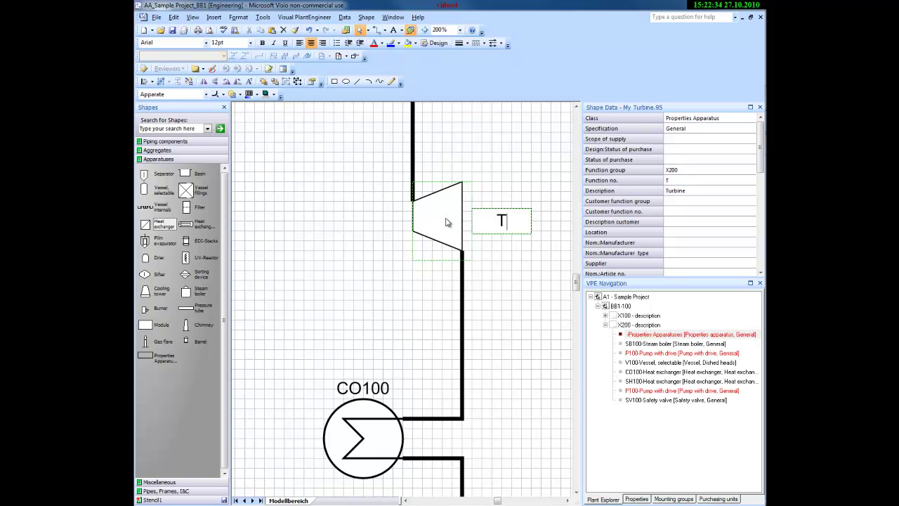
{"action": "type", "text": "100"}
{"action": "left_click", "coordinate": [550, 327]}
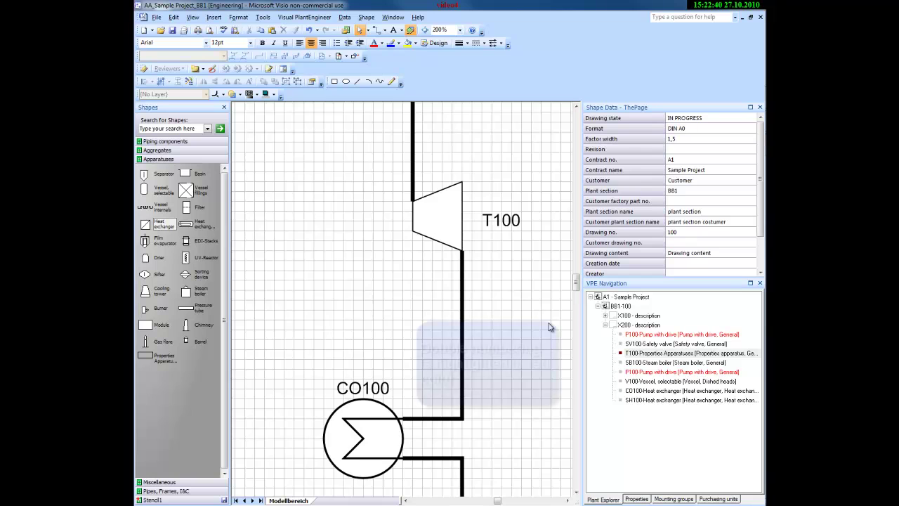
Locate the duplicate P100 pump and relabel it P200.
{"action": "left_click", "coordinate": [636, 335]}
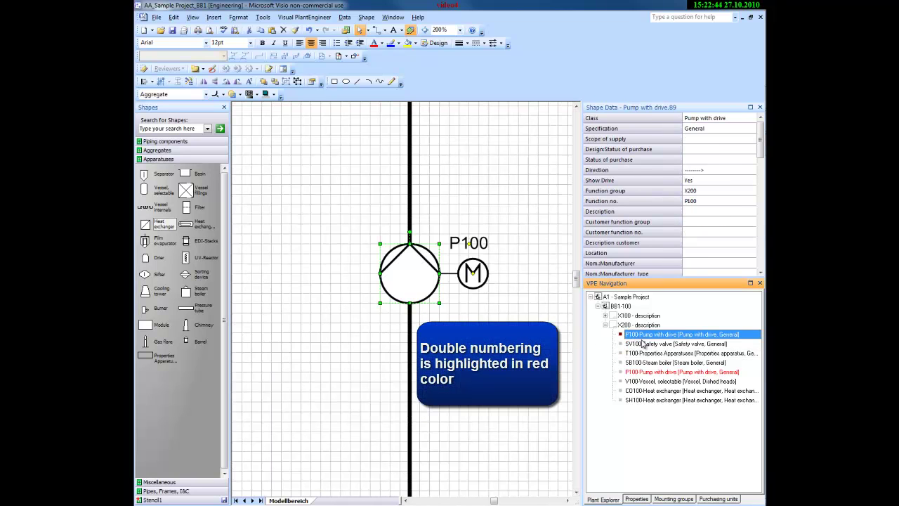
{"action": "left_click", "coordinate": [649, 373]}
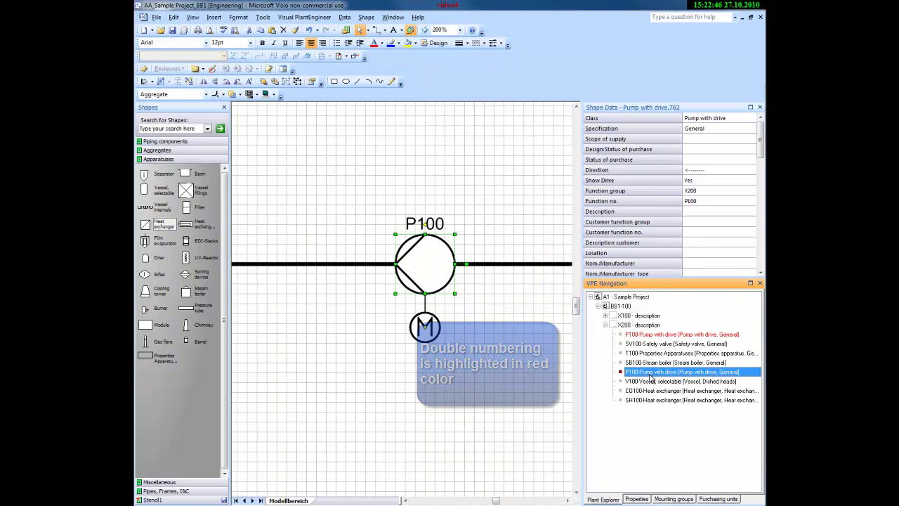
{"action": "left_click", "coordinate": [445, 262]}
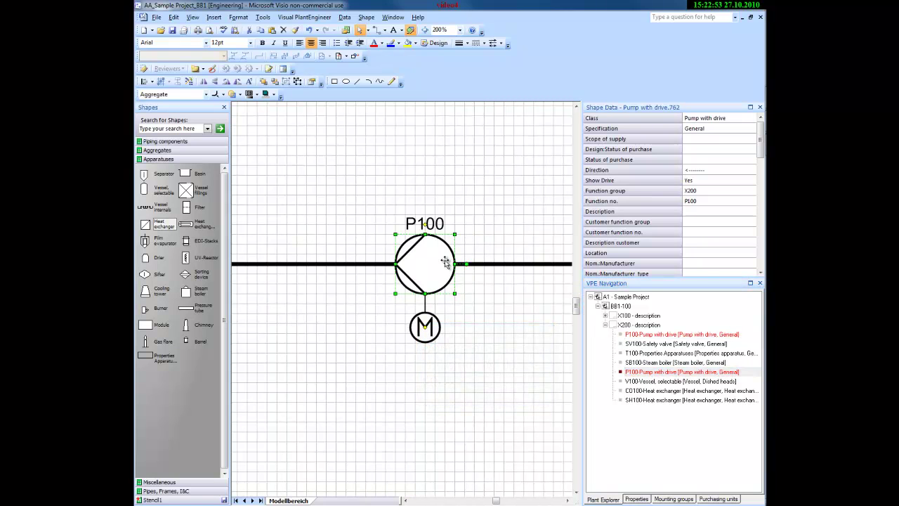
{"action": "type", "text": "P"}
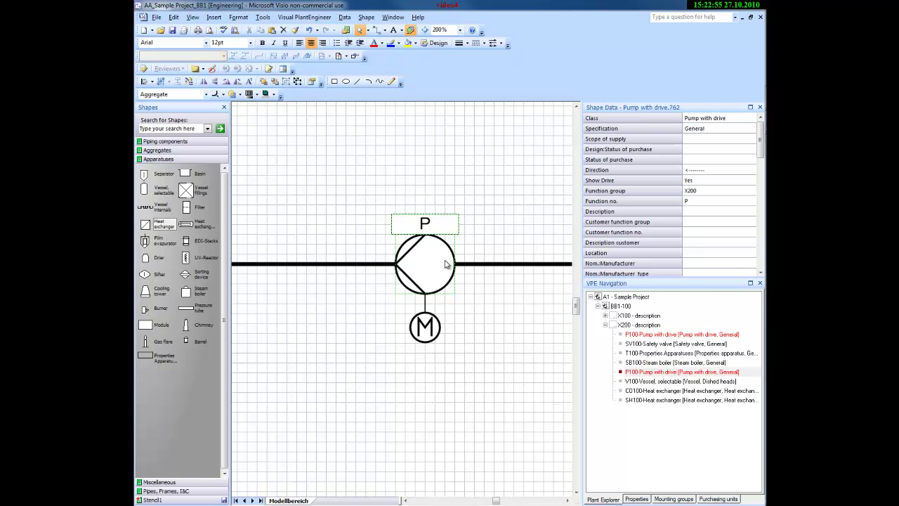
{"action": "type", "text": "200"}
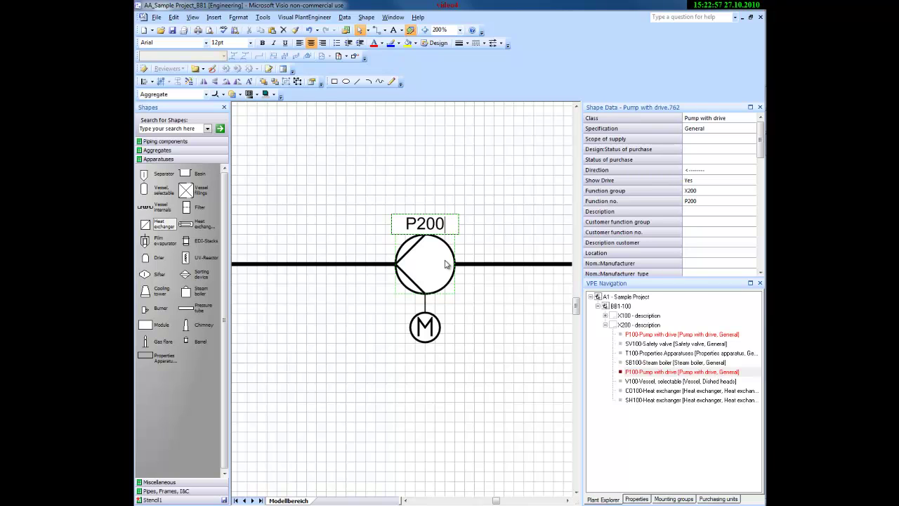
{"action": "key", "text": "Escape"}
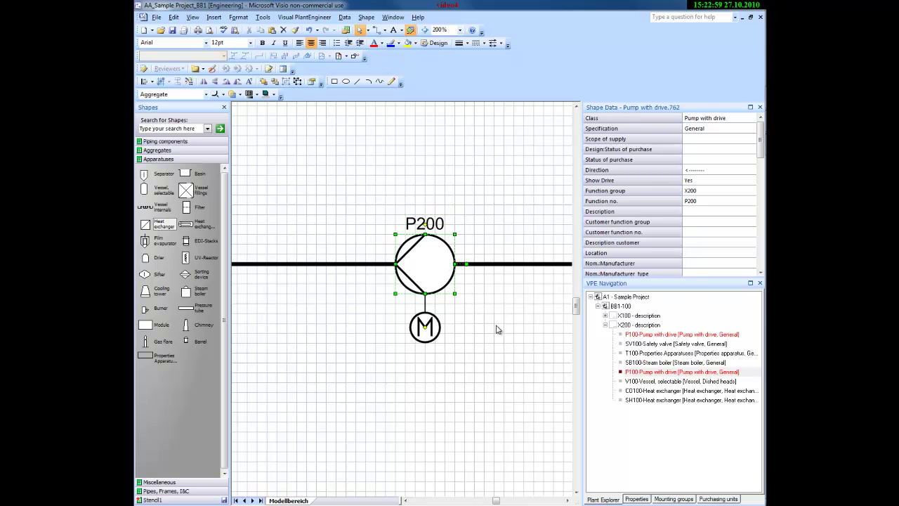
{"action": "left_click", "coordinate": [496, 330]}
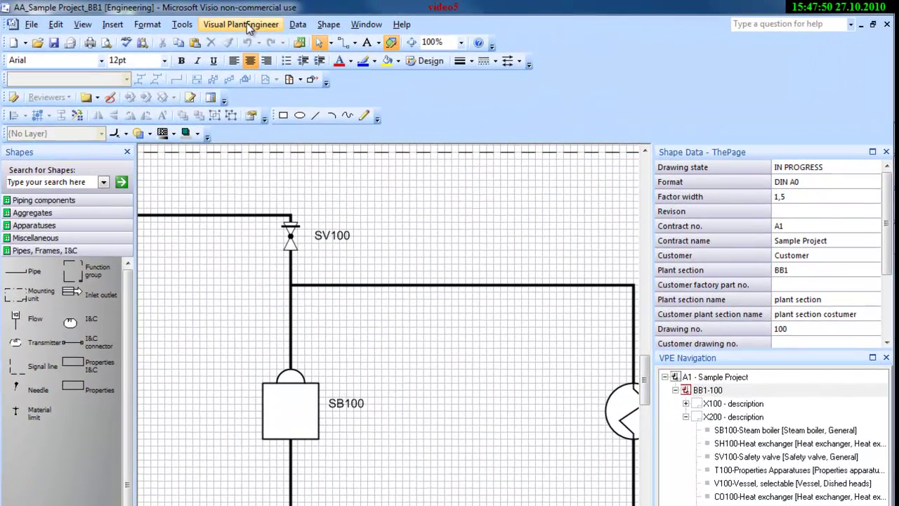
Export each function's properties, titles, translations and values to an Excel workbook.
{"action": "left_click", "coordinate": [246, 24]}
{"action": "mouse_move", "coordinate": [235, 56]}
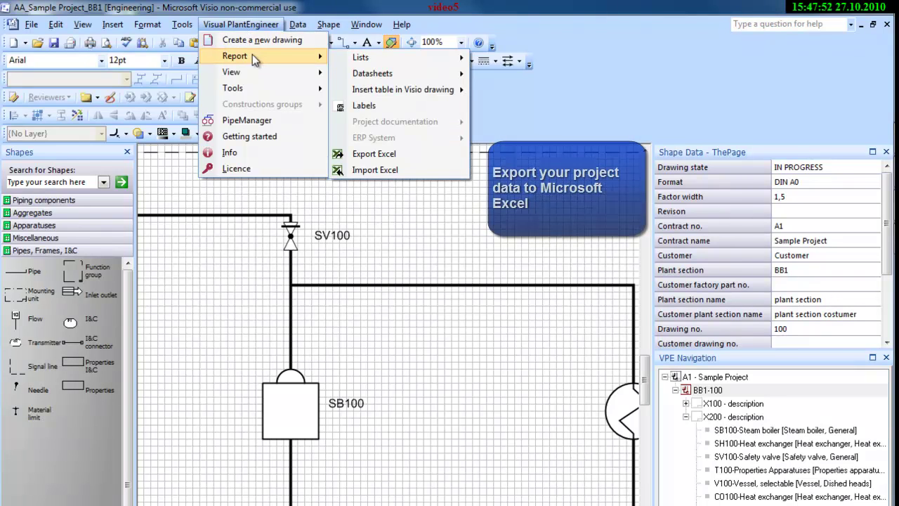
{"action": "left_click", "coordinate": [399, 157]}
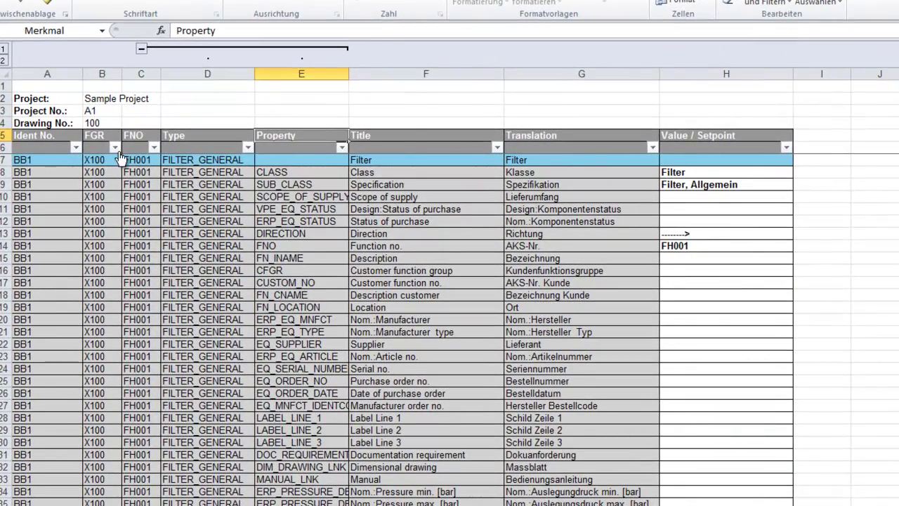
Filter the FGR column so only X200 rows are shown, excluding X100.
{"action": "left_click", "coordinate": [115, 147]}
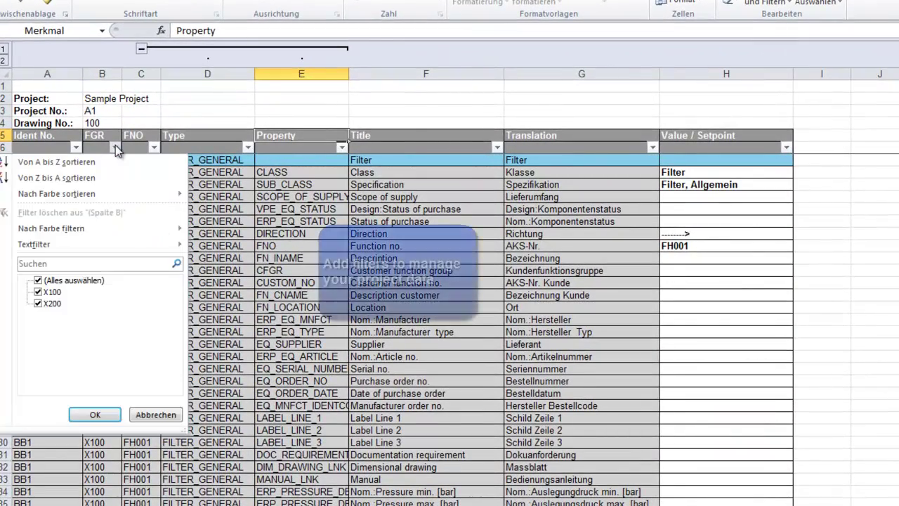
{"action": "left_click", "coordinate": [54, 292]}
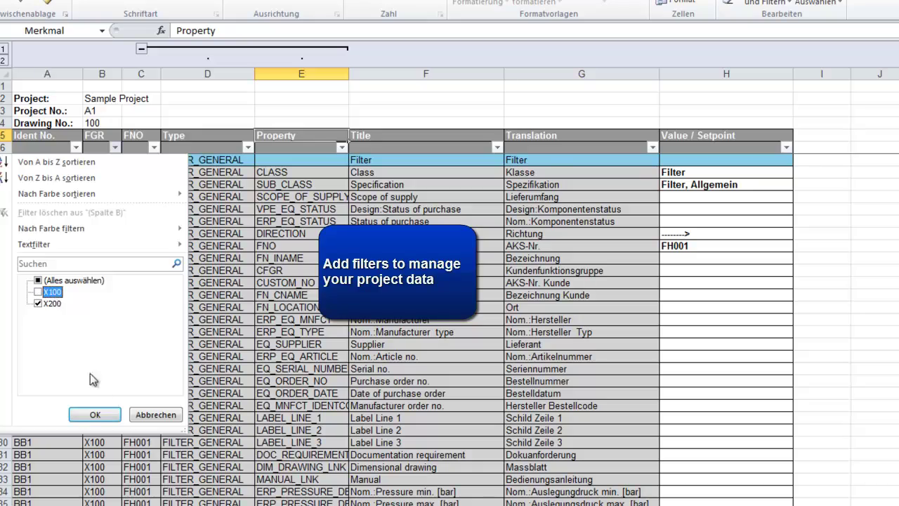
{"action": "left_click", "coordinate": [94, 415]}
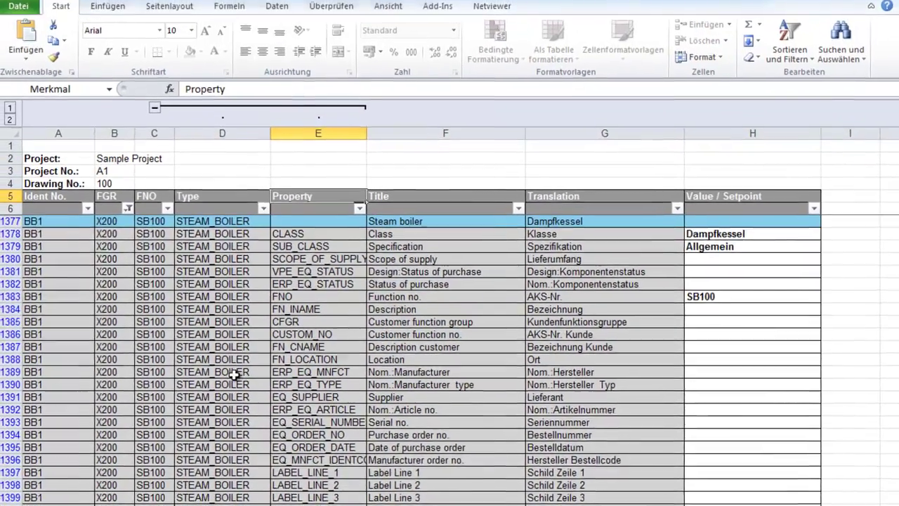
Enter customer function number 1234 for SB100 in cell H1386 and update the project database.
{"action": "left_click", "coordinate": [704, 335]}
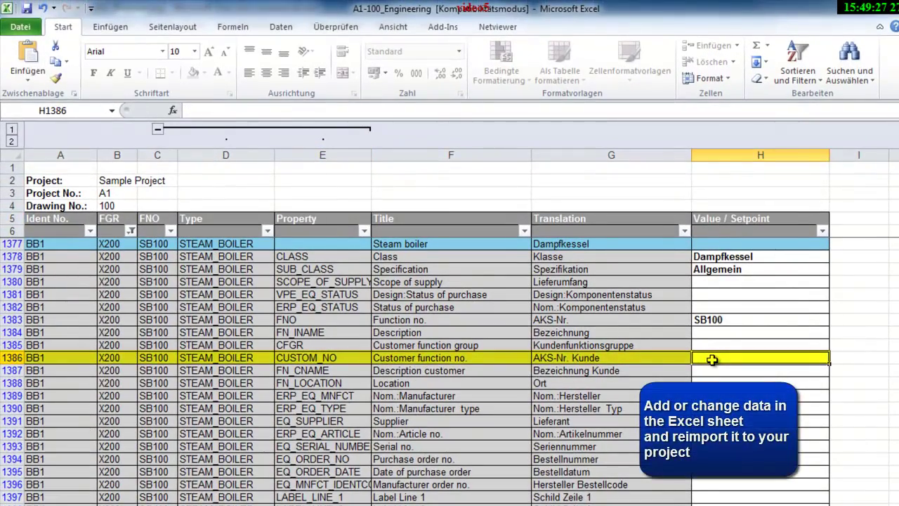
{"action": "type", "text": "1234"}
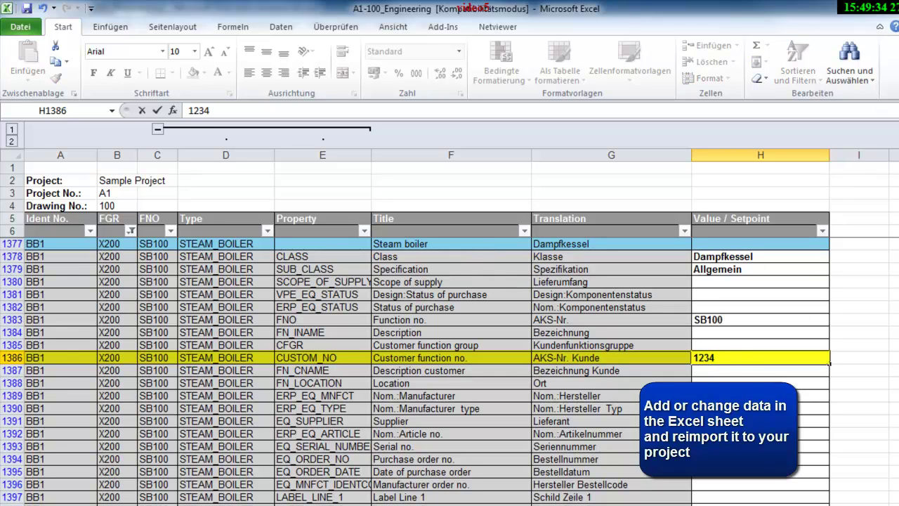
{"action": "key", "text": "Return"}
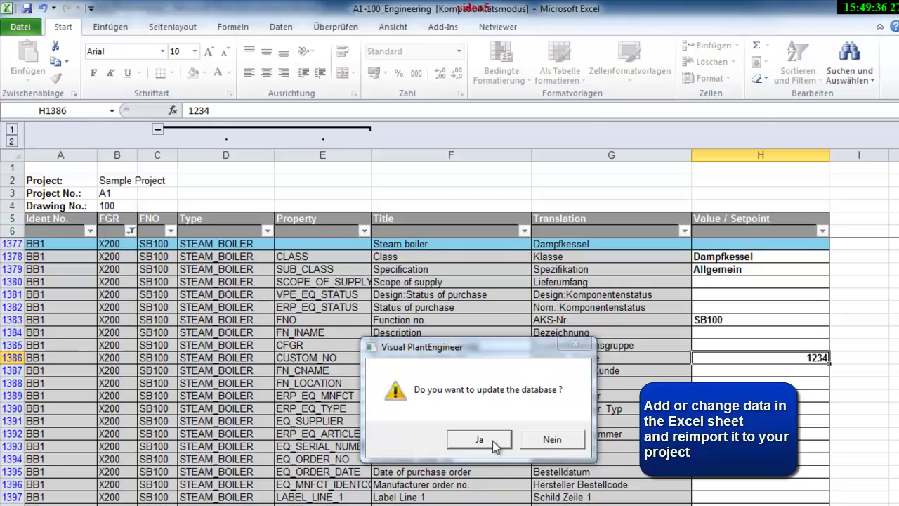
{"action": "left_click", "coordinate": [493, 441]}
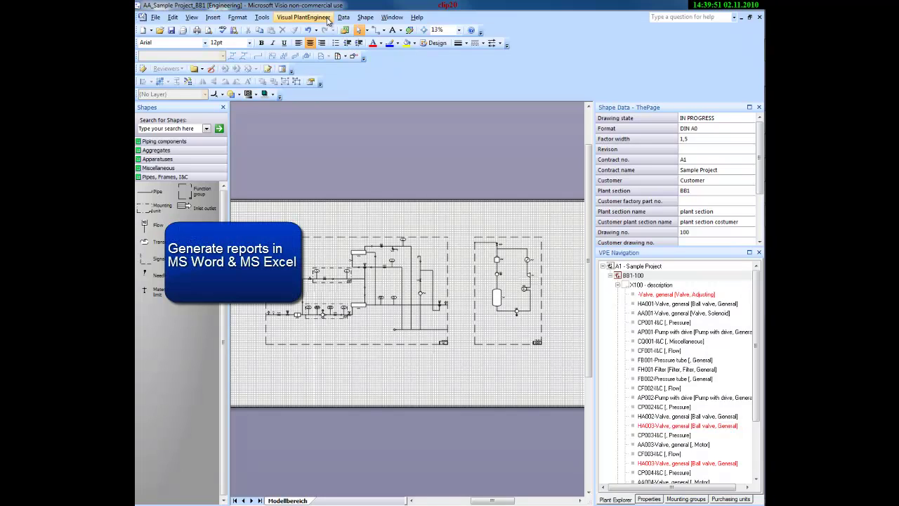
Show the Properties view in VPE Navigation, listing Visio document, Word, Excel and Database.
{"action": "left_click", "coordinate": [327, 20]}
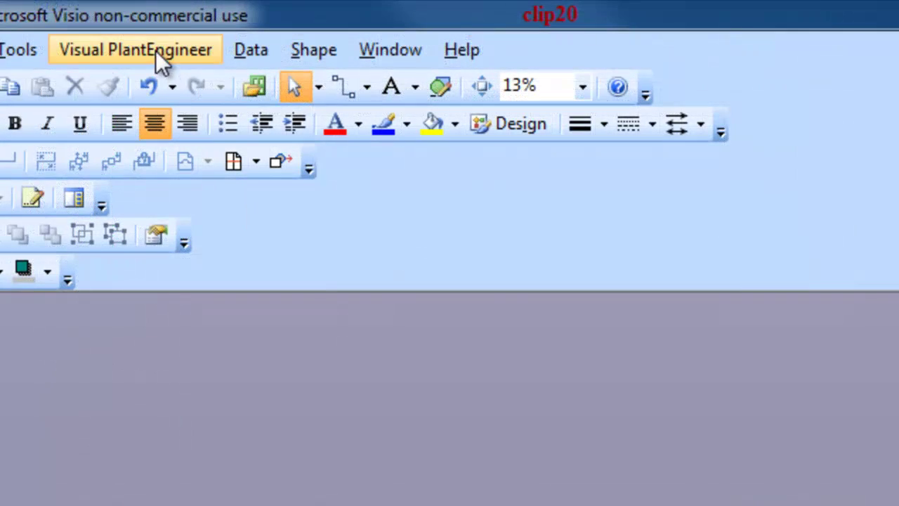
{"action": "left_click", "coordinate": [156, 53]}
{"action": "mouse_move", "coordinate": [267, 52]}
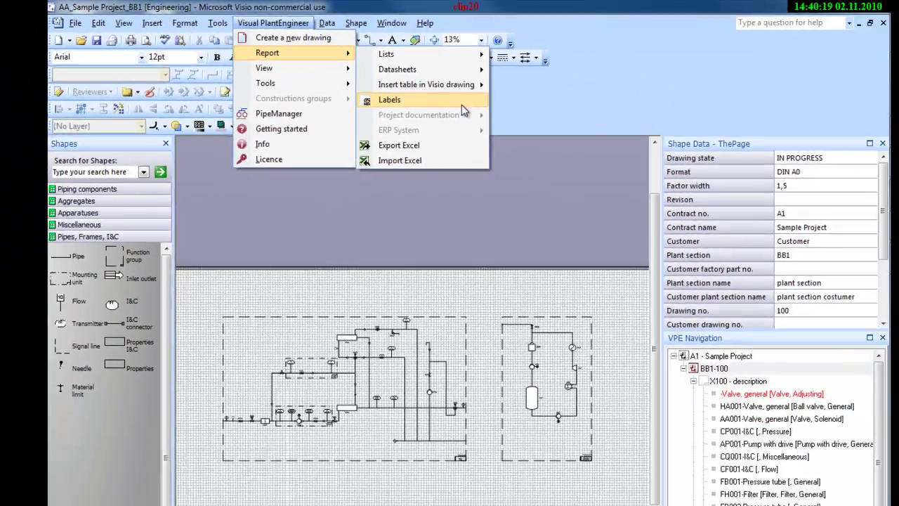
{"action": "left_click", "coordinate": [497, 152]}
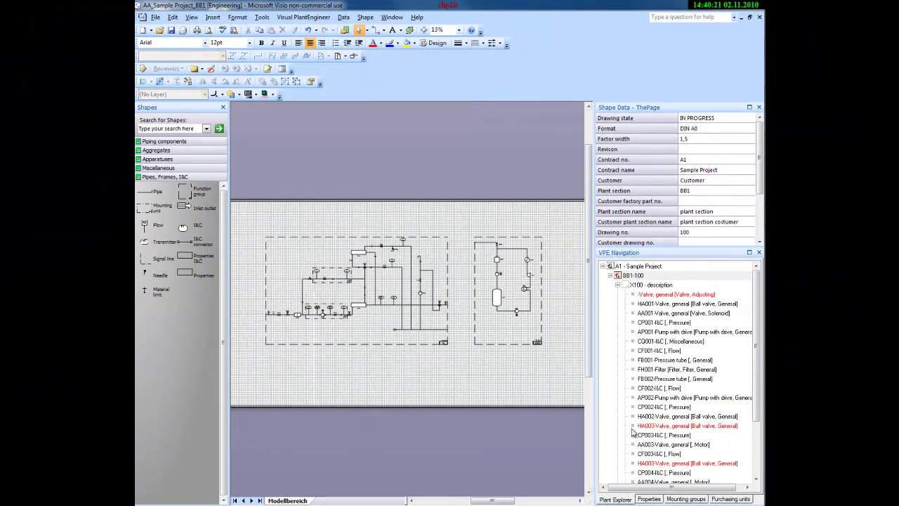
{"action": "left_click", "coordinate": [649, 499]}
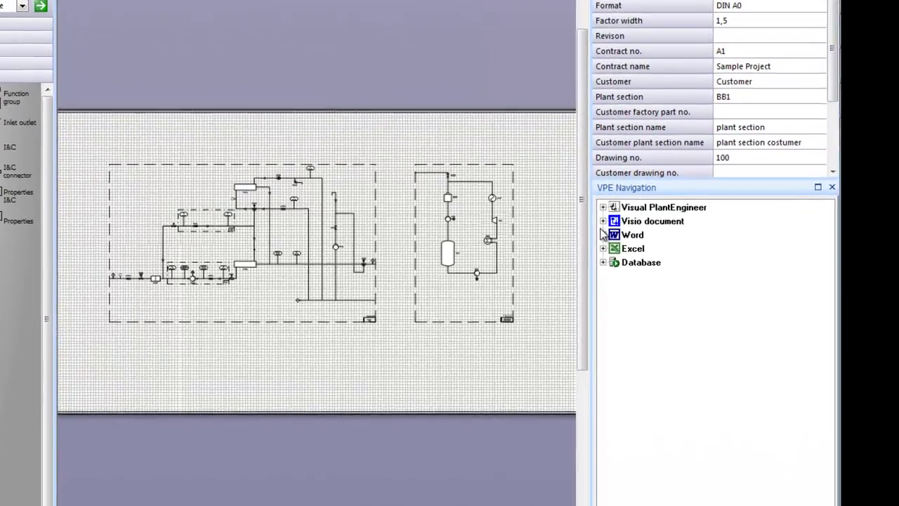
Set the Visio document's Project status to Commissioning and generate the active plant section's Word report.
{"action": "left_click", "coordinate": [603, 265]}
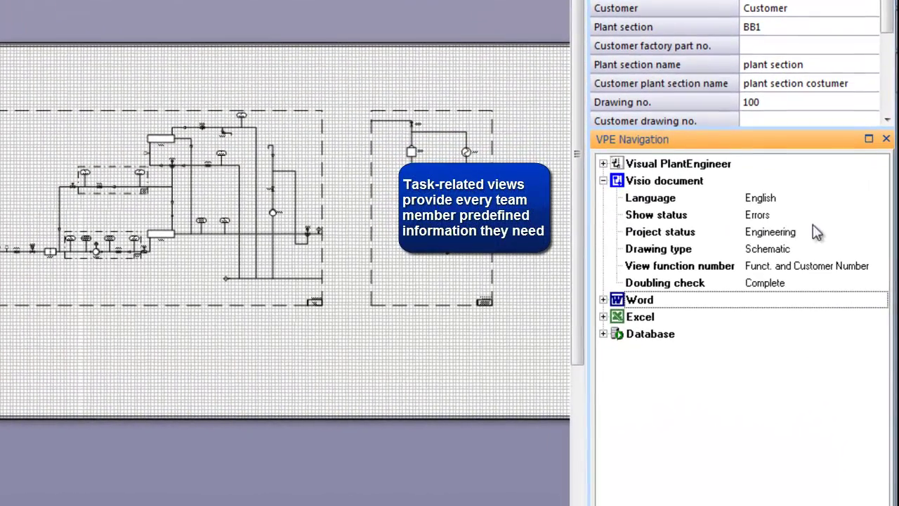
{"action": "left_click", "coordinate": [878, 234]}
{"action": "left_click", "coordinate": [879, 233]}
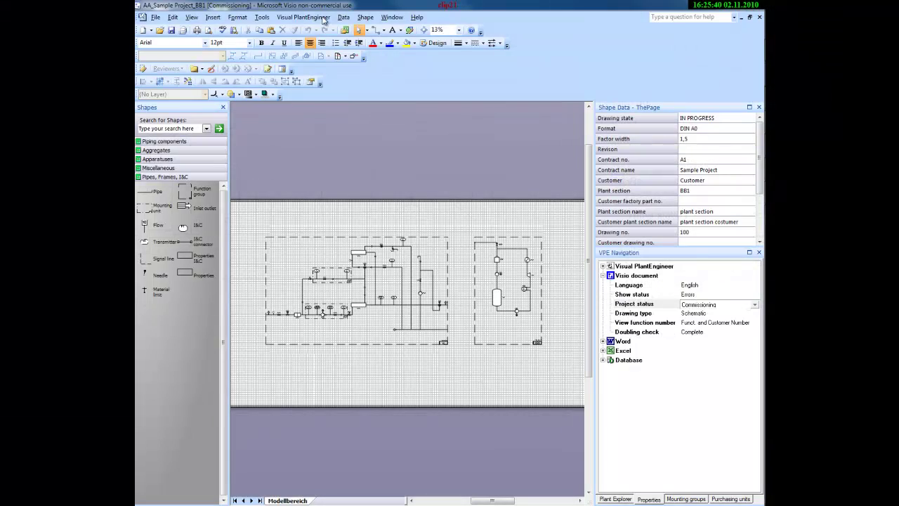
{"action": "left_click", "coordinate": [322, 18]}
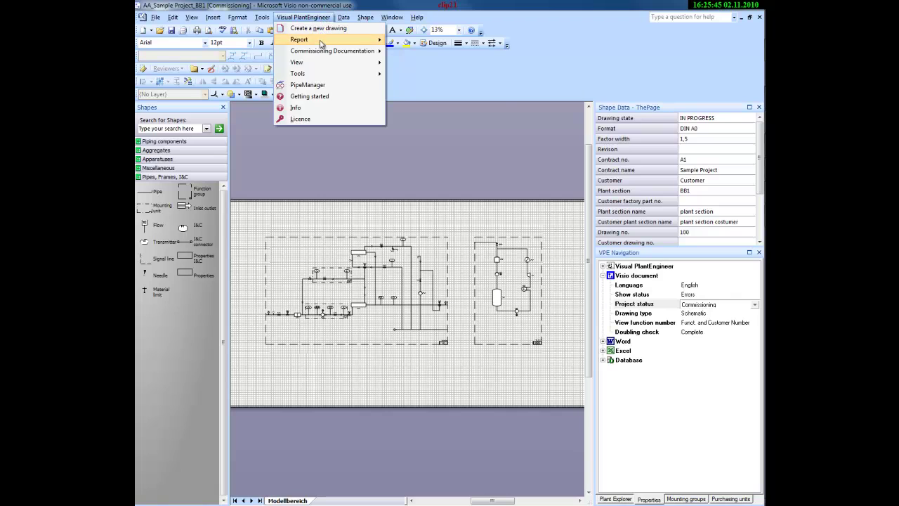
{"action": "mouse_move", "coordinate": [332, 51]}
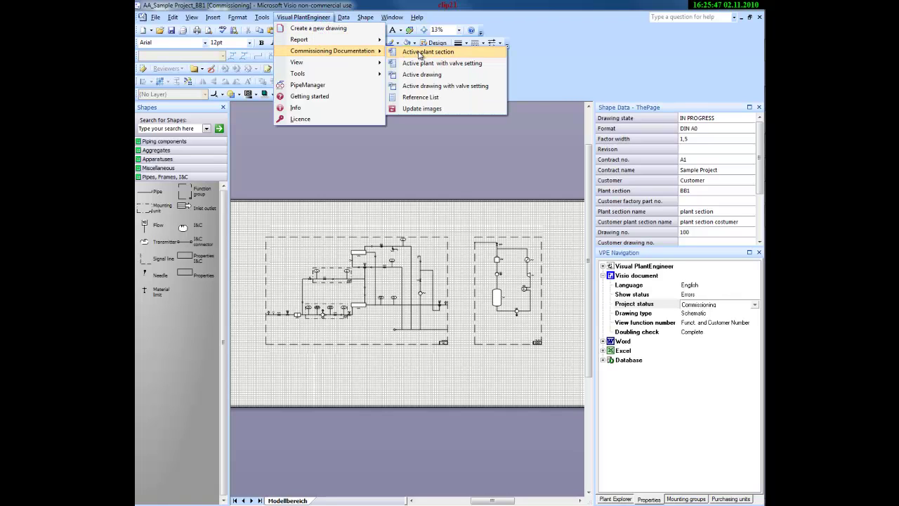
{"action": "left_click", "coordinate": [420, 56]}
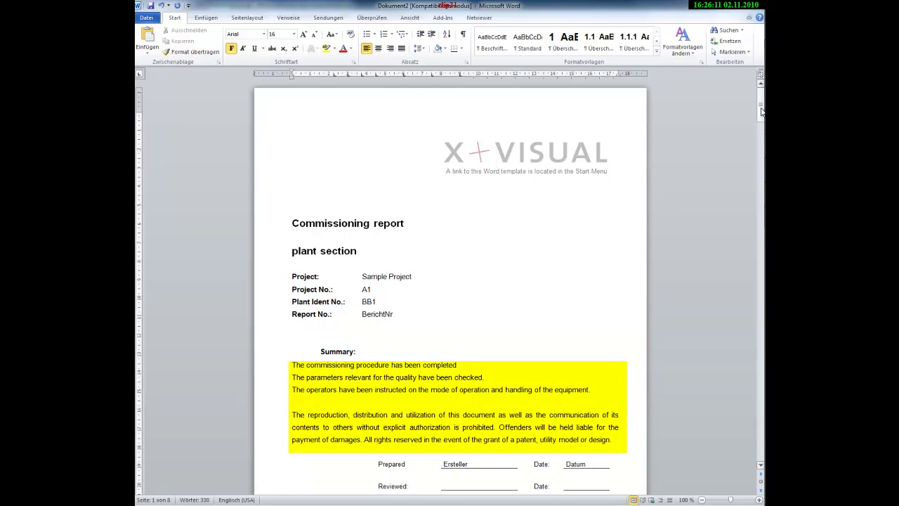
Scroll the Word report to page 5, showing section 3 for X100 with its valve tables.
{"action": "left_click_drag", "start_coordinate": [761, 111], "coordinate": [760, 292]}
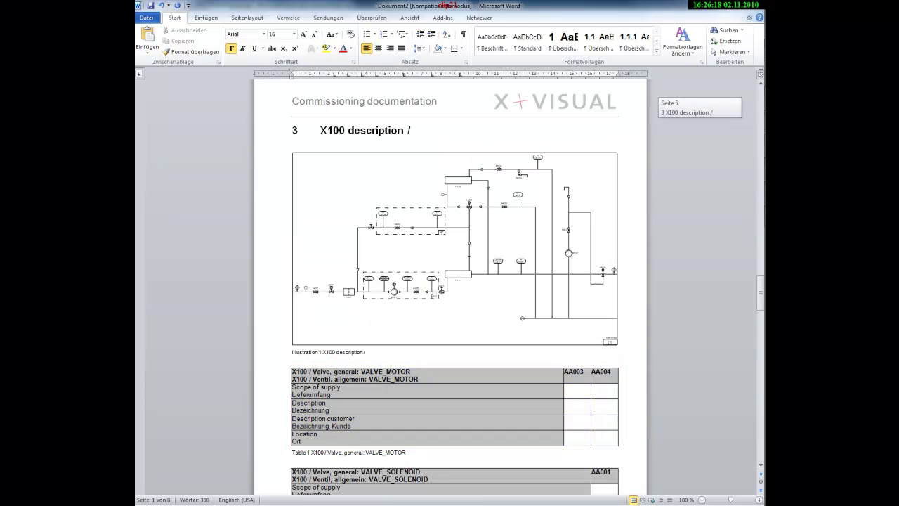